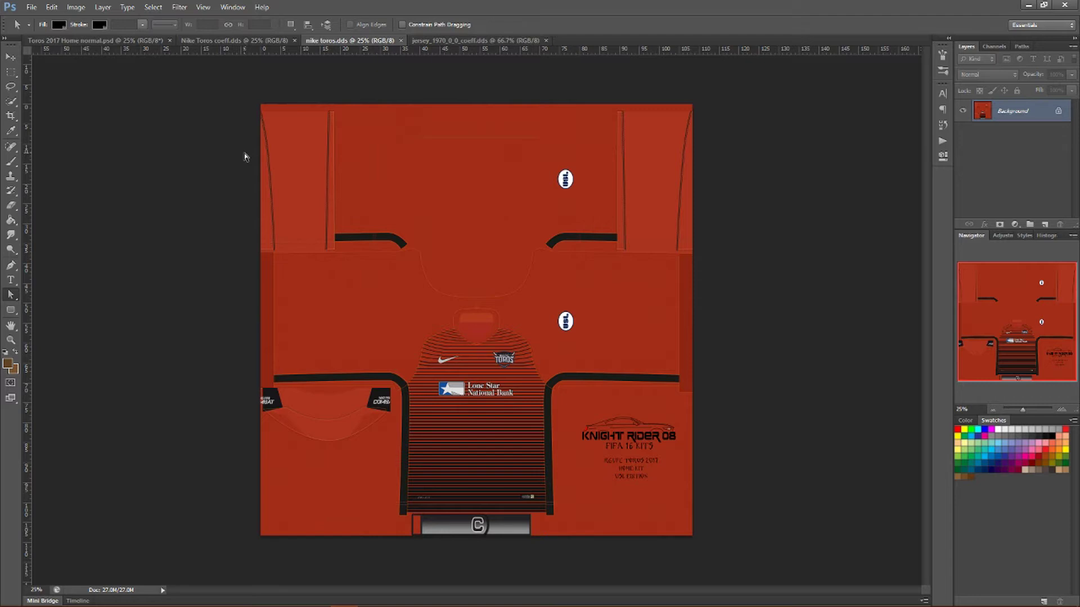
Step: Switch to the Nike Toros coeff.dds document to show its brown base and red undershirt areas
click(238, 42)
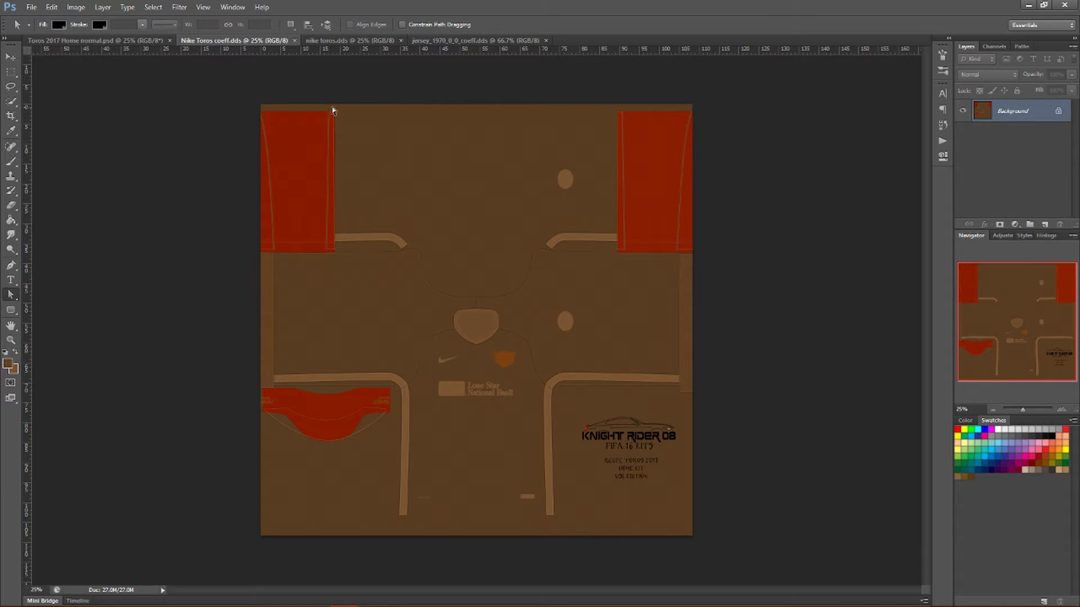
Step: Show the jersey_1970_0_0_coeff.dds reference at 200% zoom and scroll across its Tigres logo areas
click(430, 38)
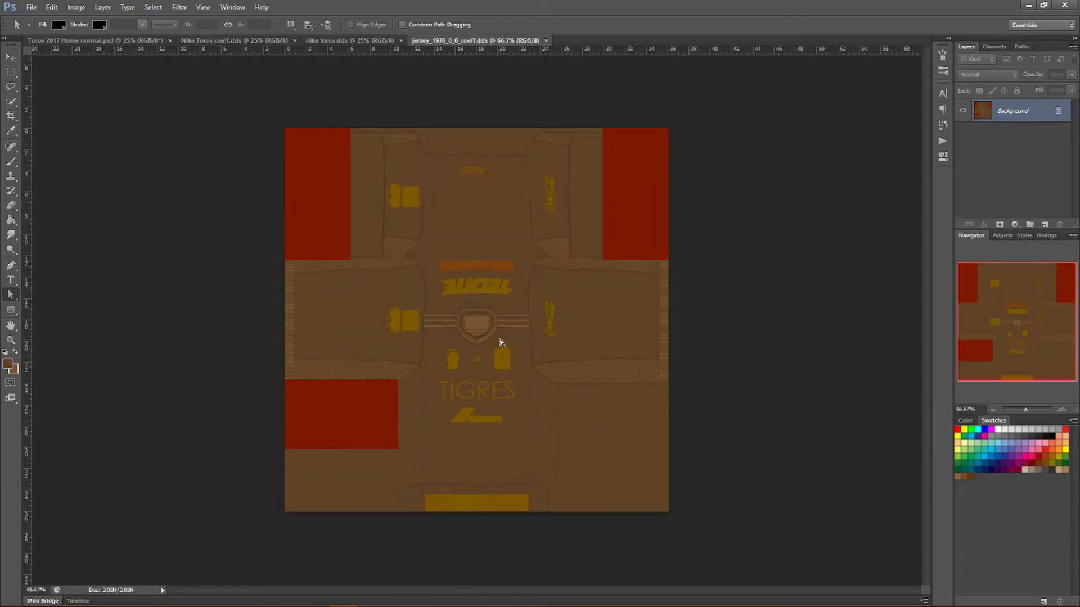
click(1061, 411)
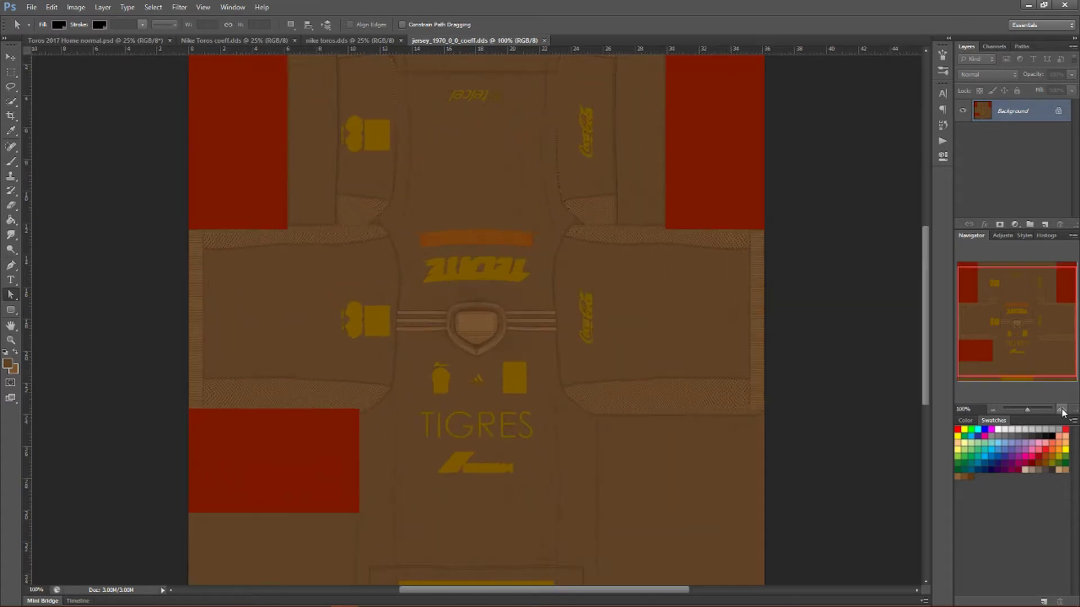
click(1062, 411)
scroll(585, 379, down, 5)
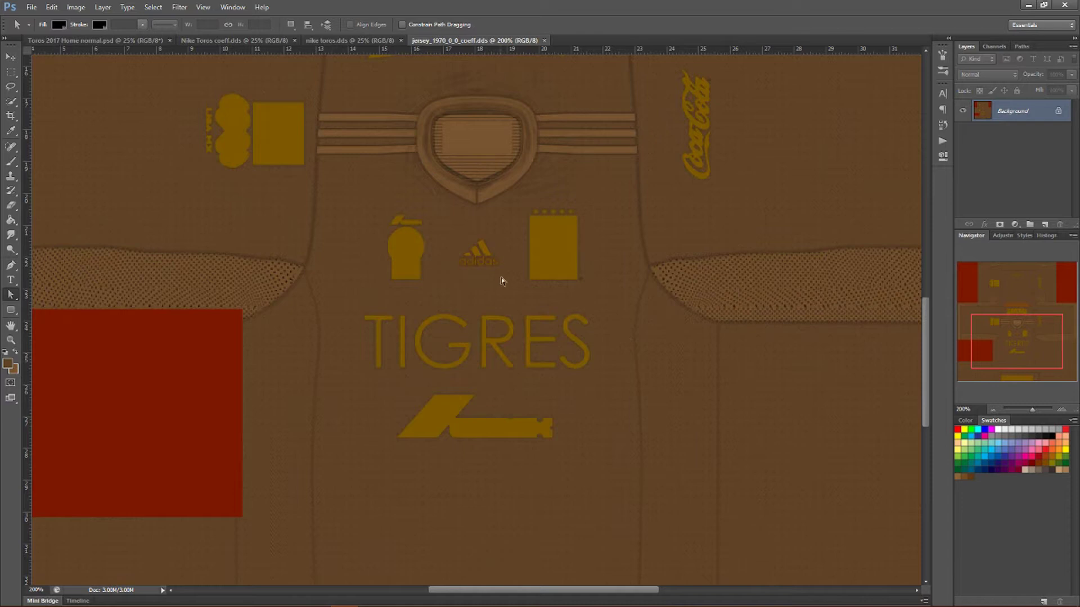
scroll(514, 522, down, 4)
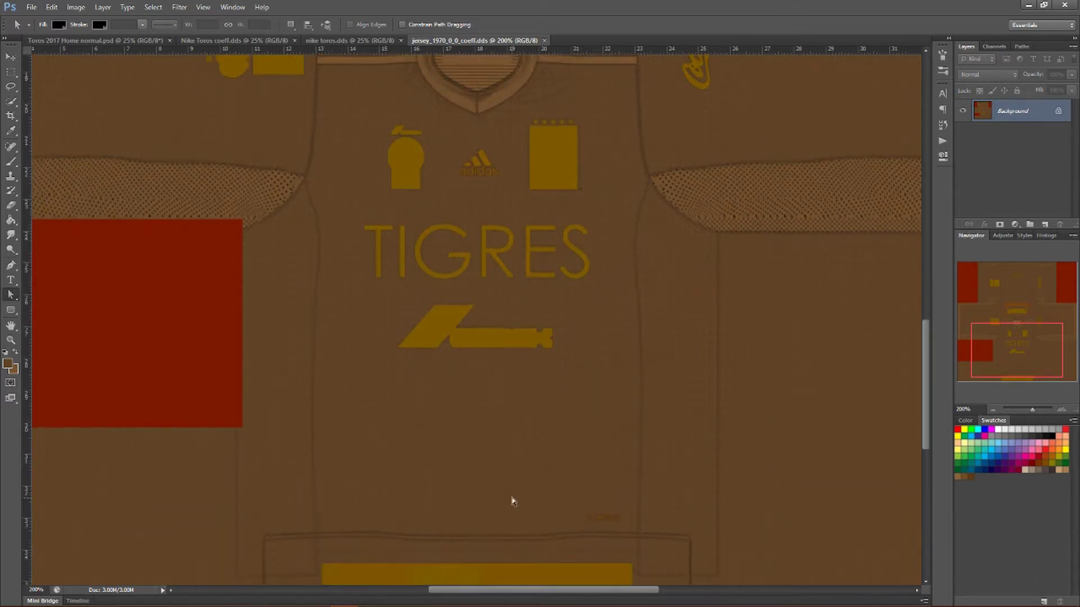
scroll(579, 369, up, 8)
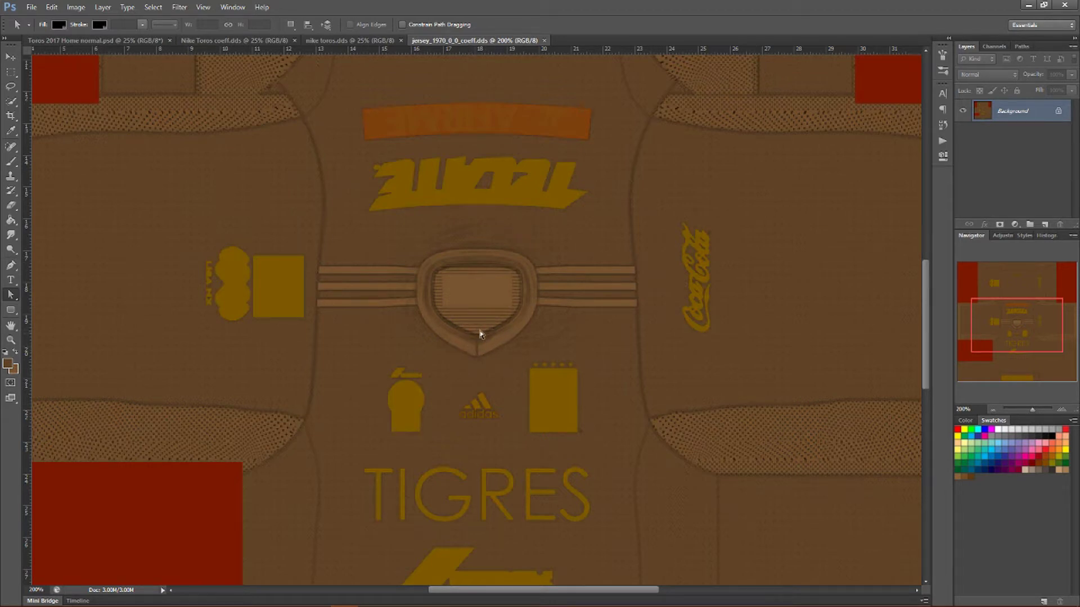
scroll(427, 337, up, 2)
scroll(449, 346, down, 3)
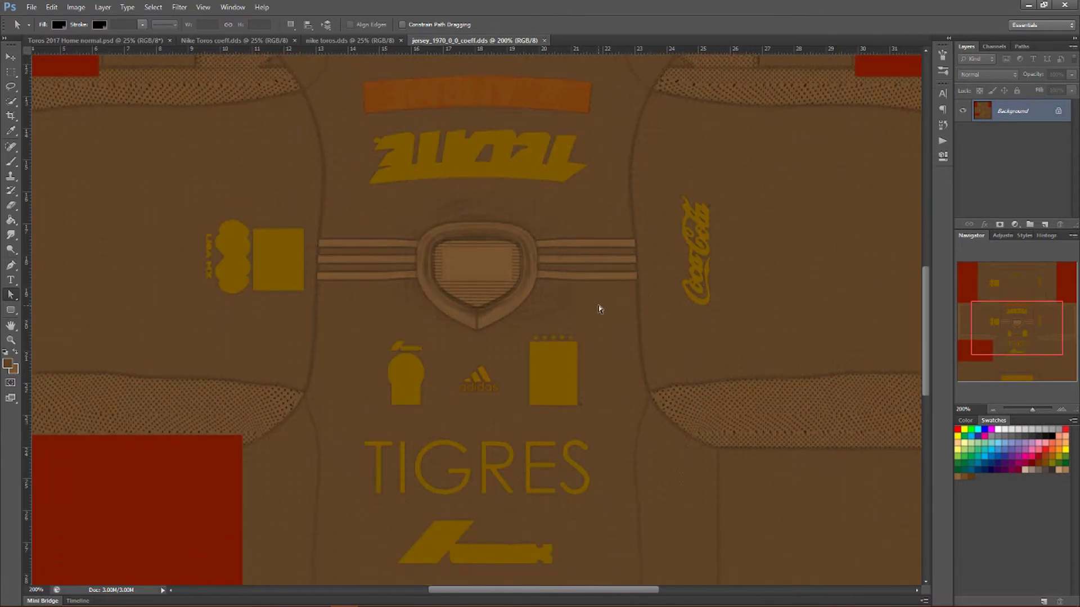
scroll(596, 346, down, 3)
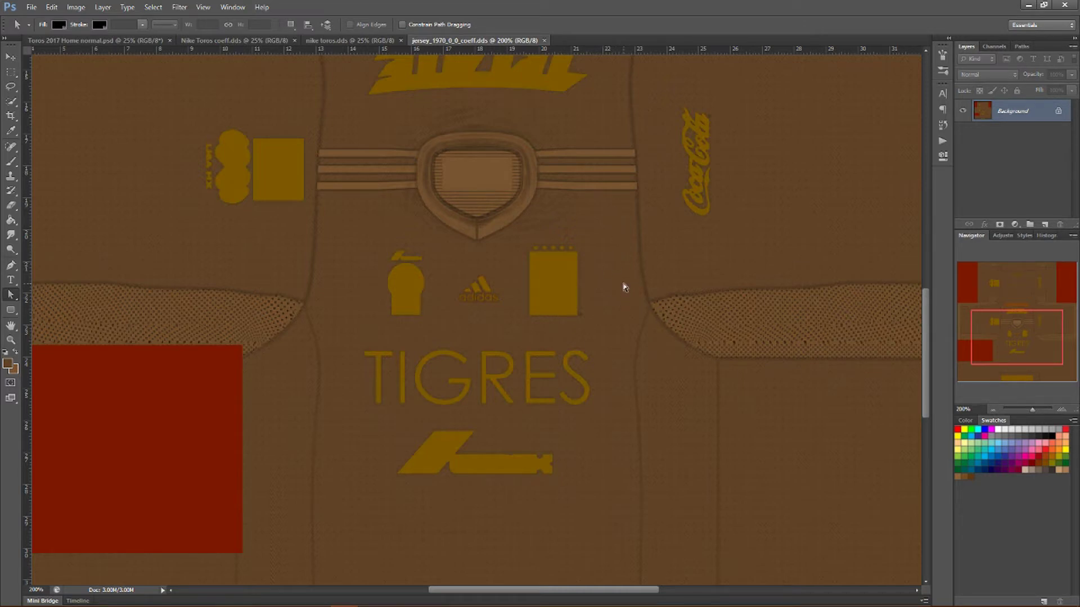
scroll(562, 321, down, 1)
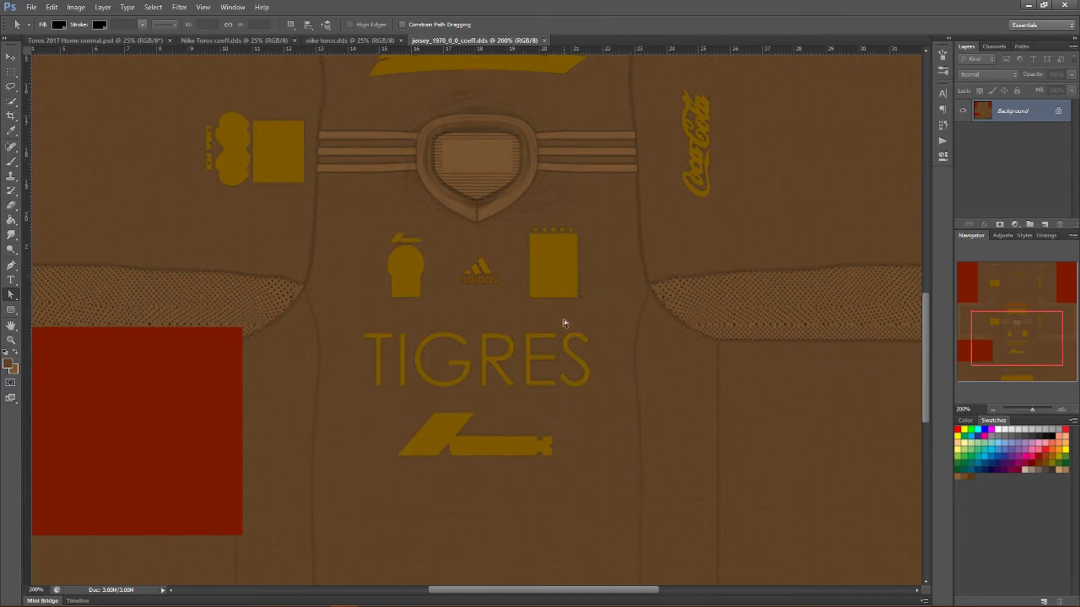
scroll(566, 323, up, 3)
scroll(582, 364, down, 1)
scroll(583, 364, down, 1)
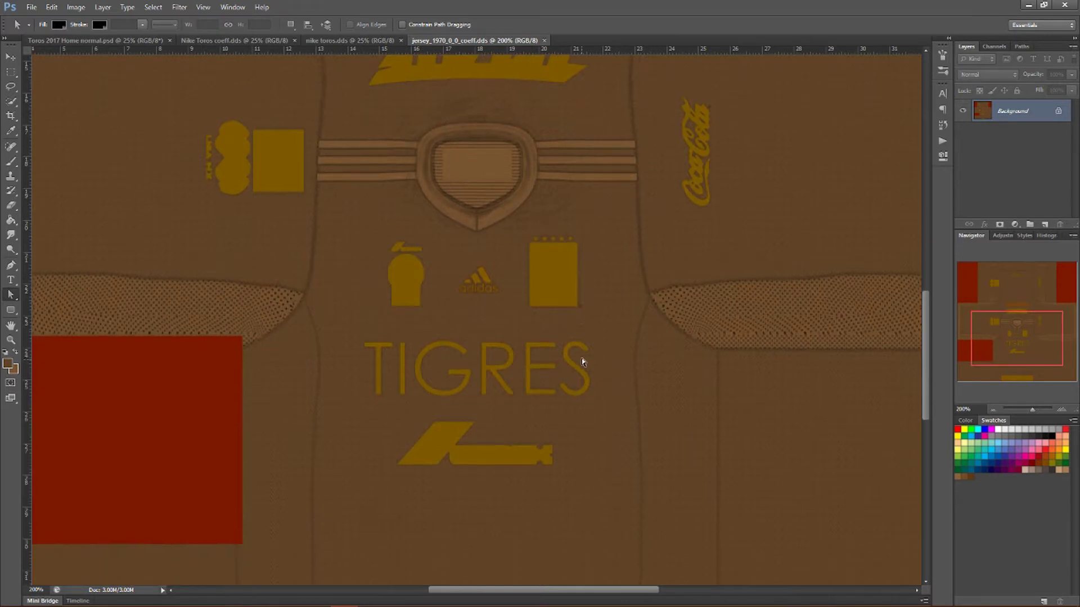
scroll(582, 358, up, 4)
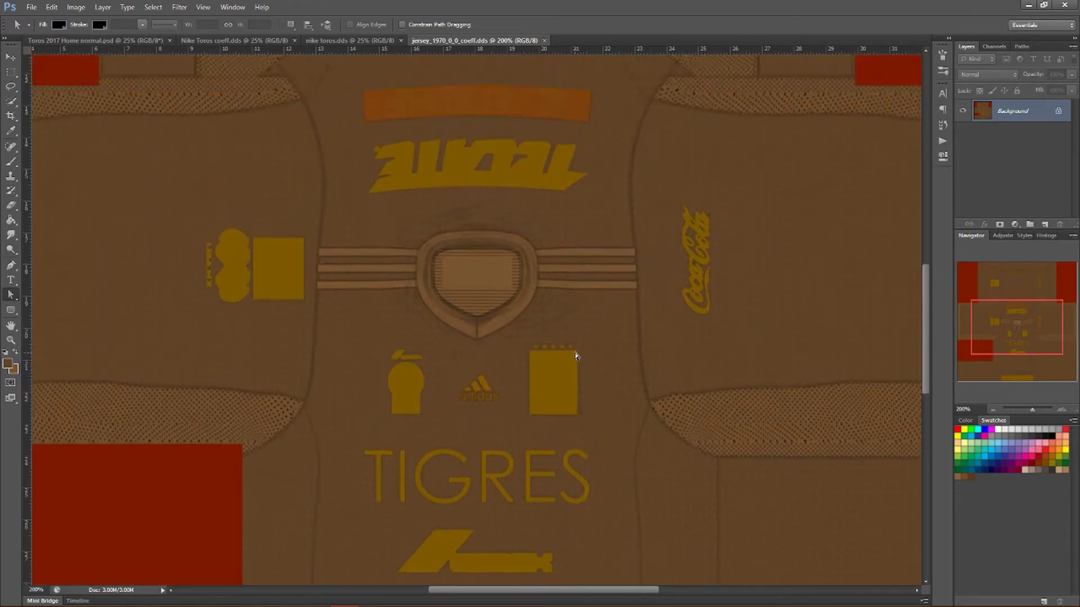
scroll(575, 356, down, 2)
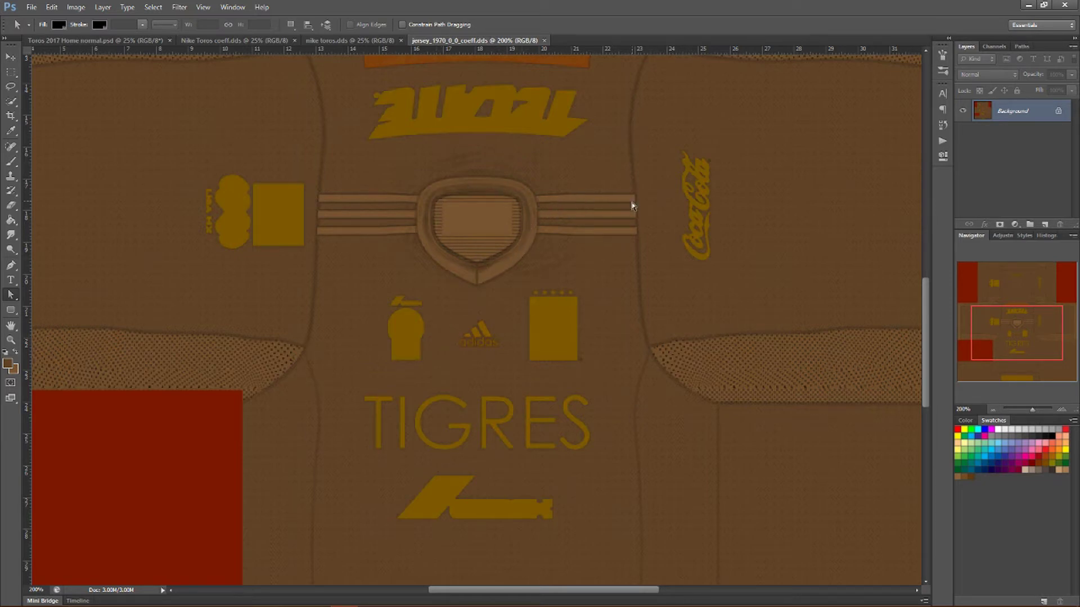
scroll(517, 281, up, 3)
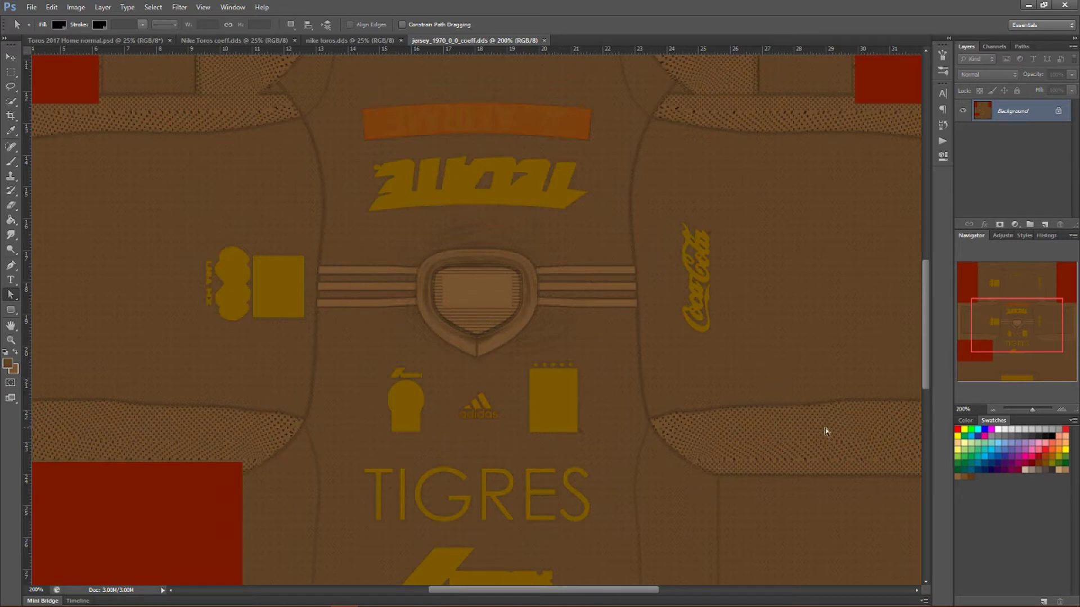
click(14, 375)
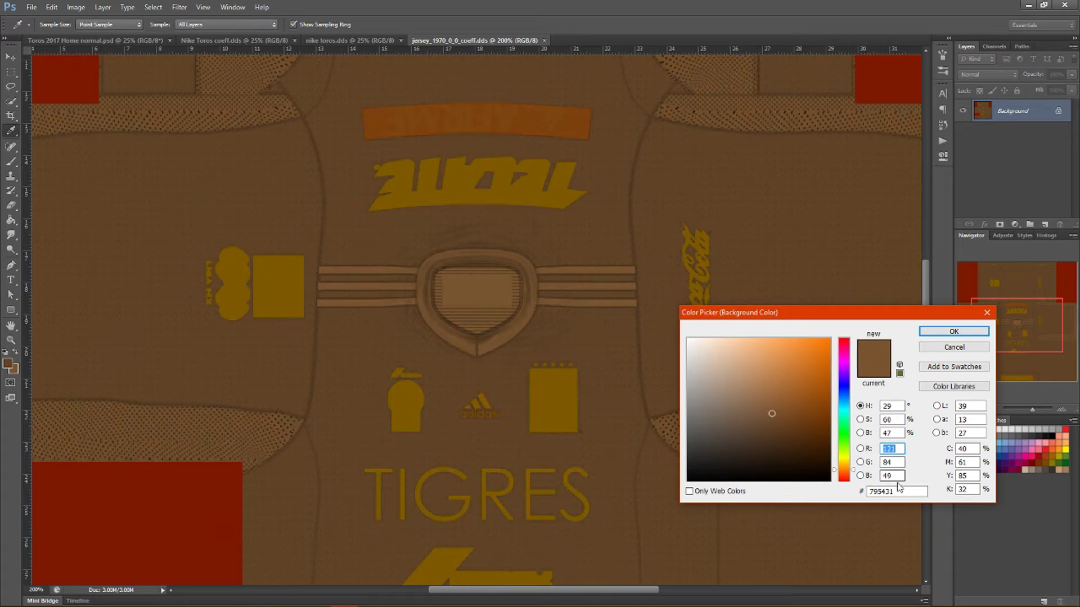
key(a)
click(955, 333)
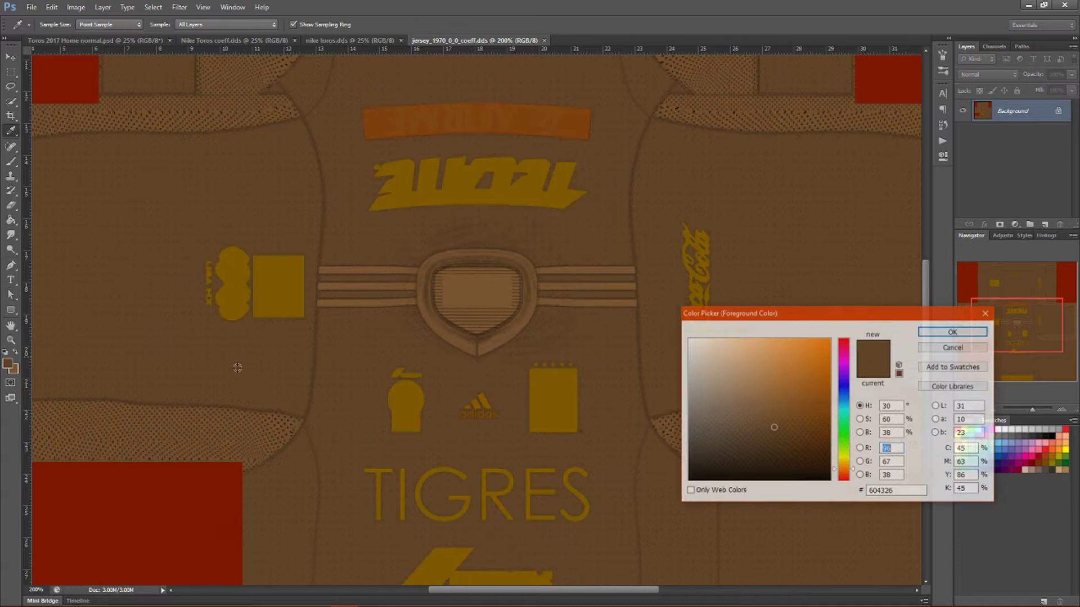
click(7, 363)
key(Tab)
key(Tab)
key(Tab)
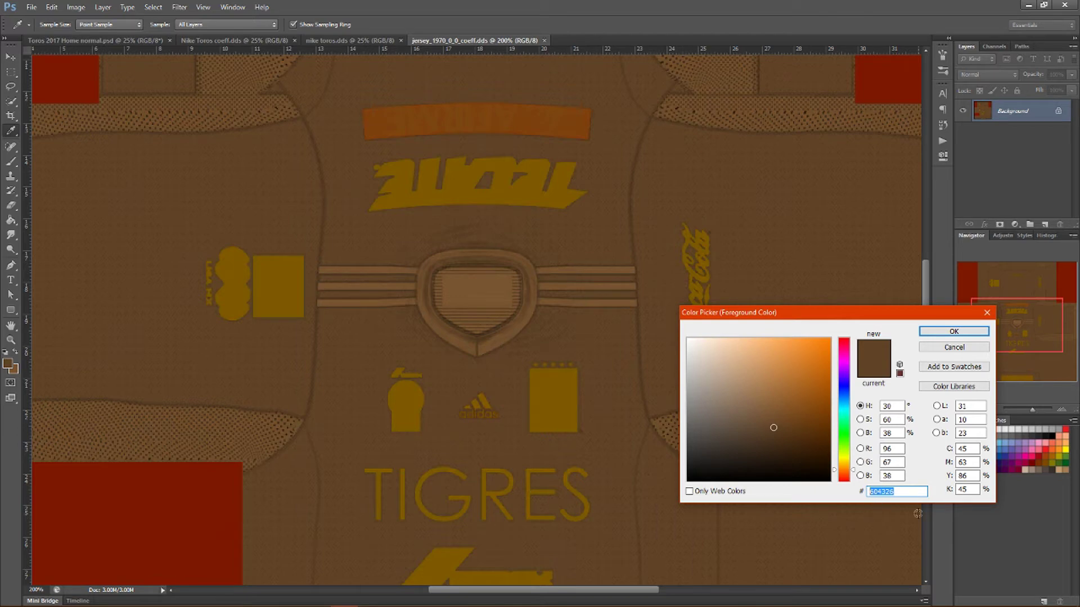
click(953, 331)
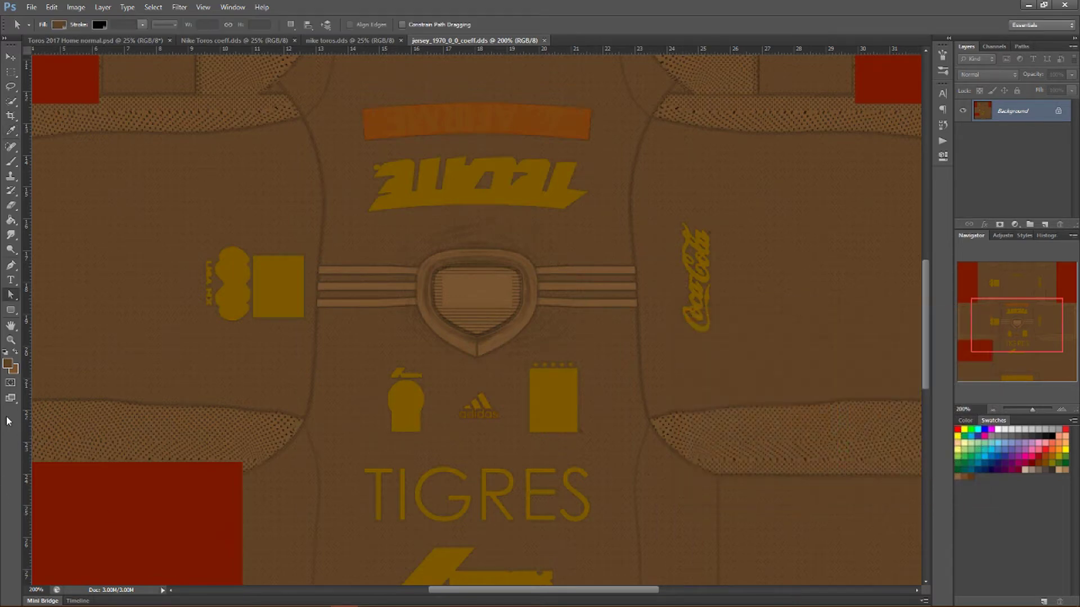
click(14, 370)
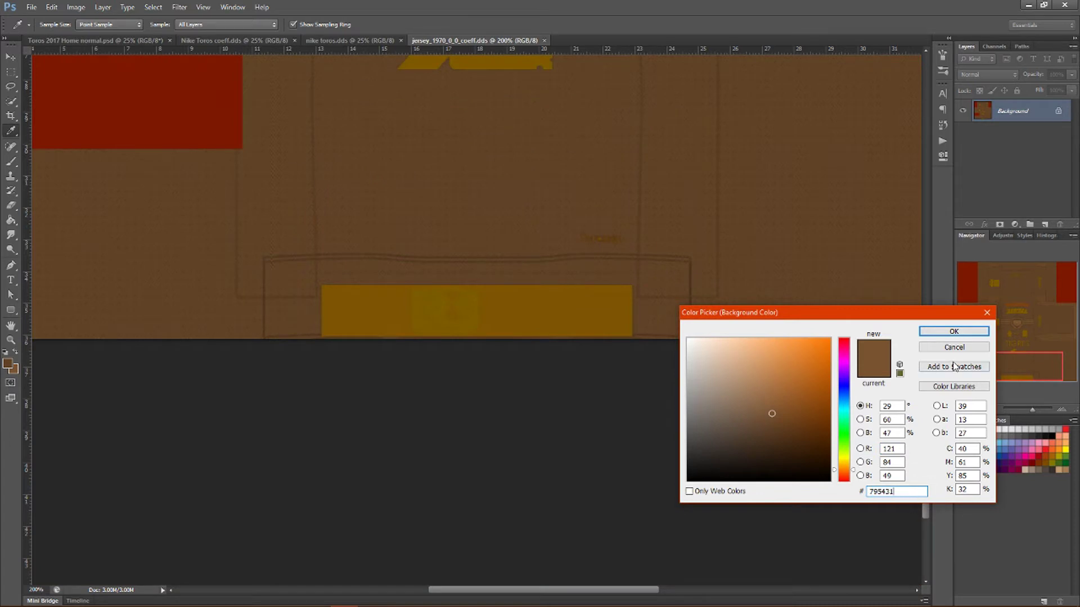
click(933, 350)
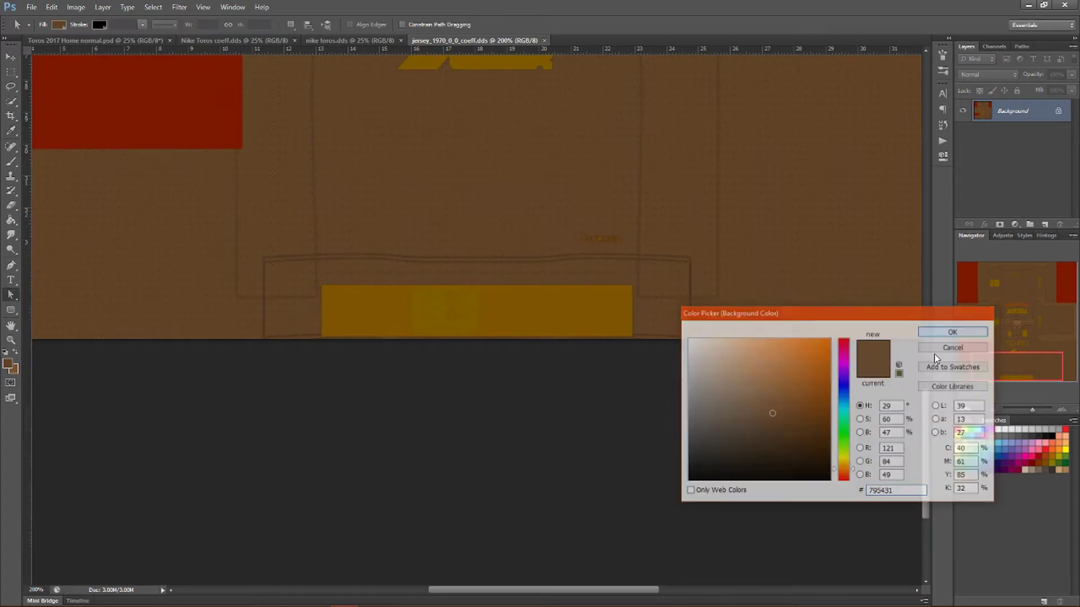
scroll(581, 537, up, 5)
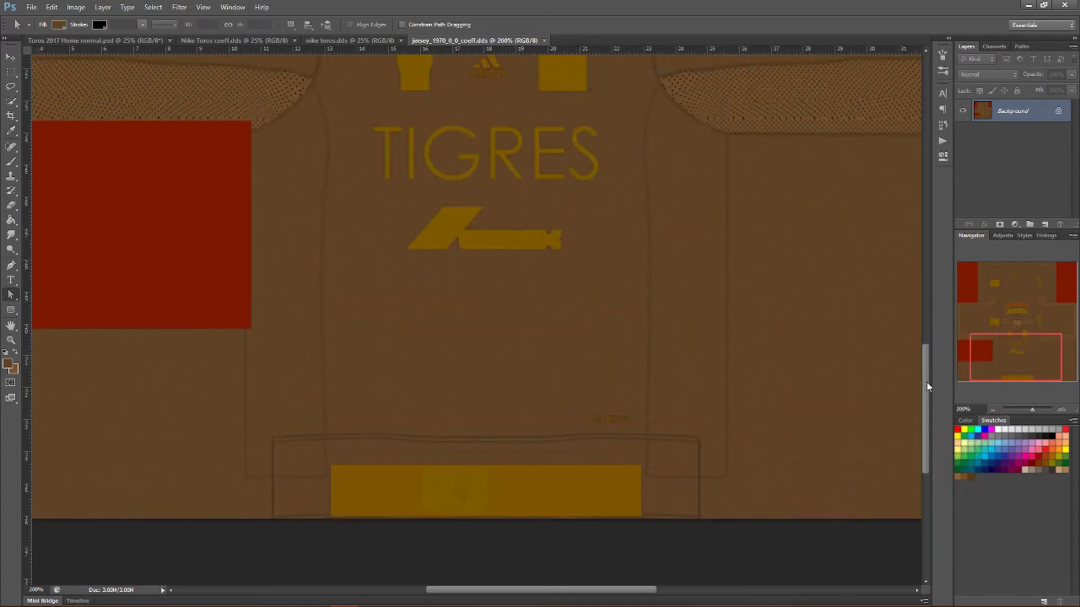
drag(927, 382, 934, 278)
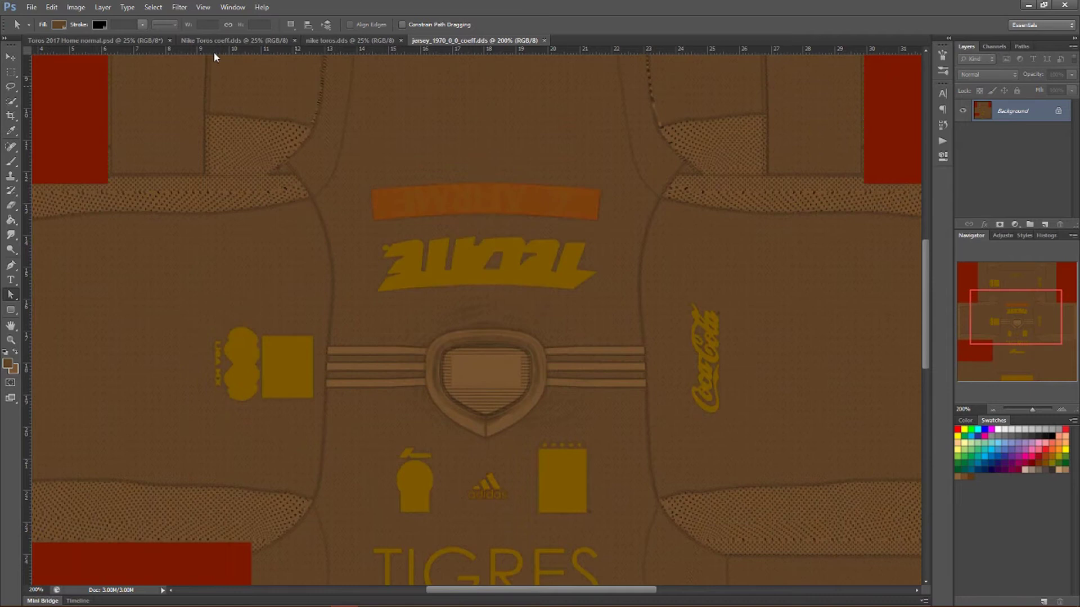
Step: Show the Nike Toros coeff.dds jersey front at 100% zoom and confirm background colour 795431
click(249, 41)
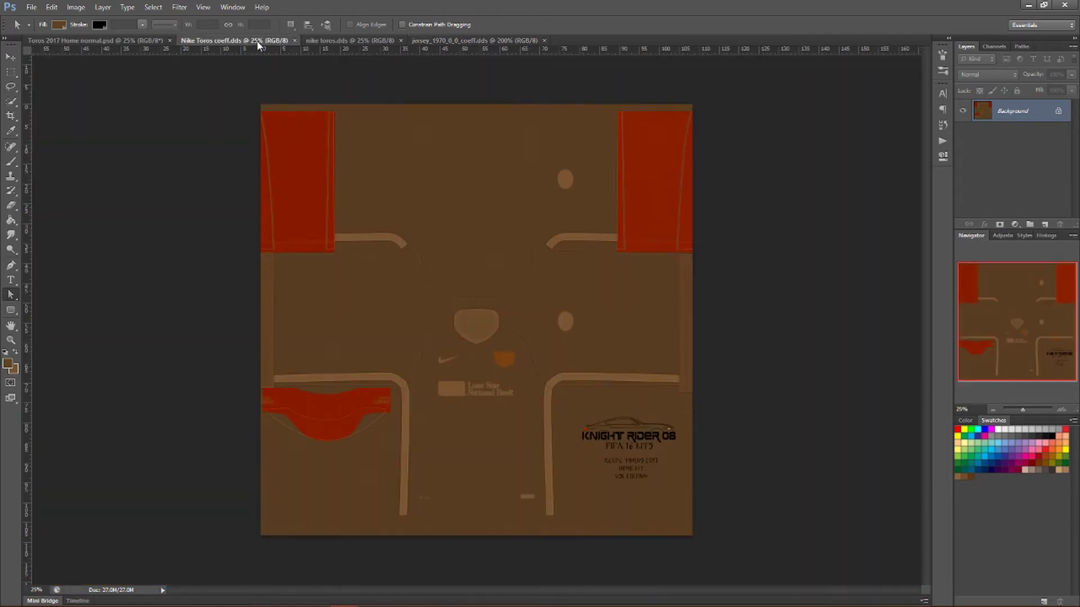
click(1061, 409)
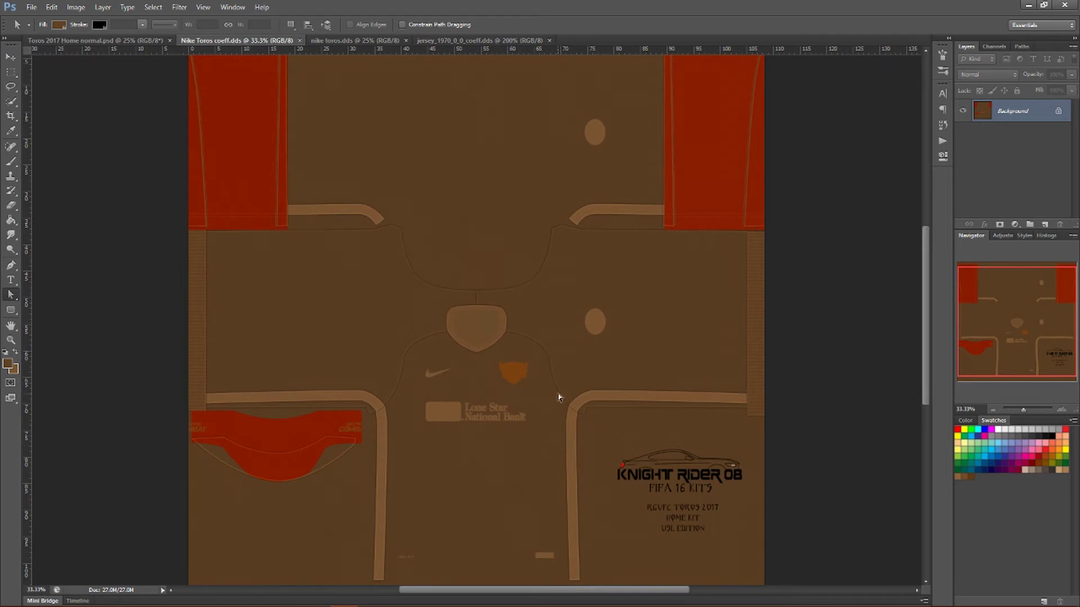
click(1061, 409)
click(1061, 408)
click(1061, 409)
click(1061, 409)
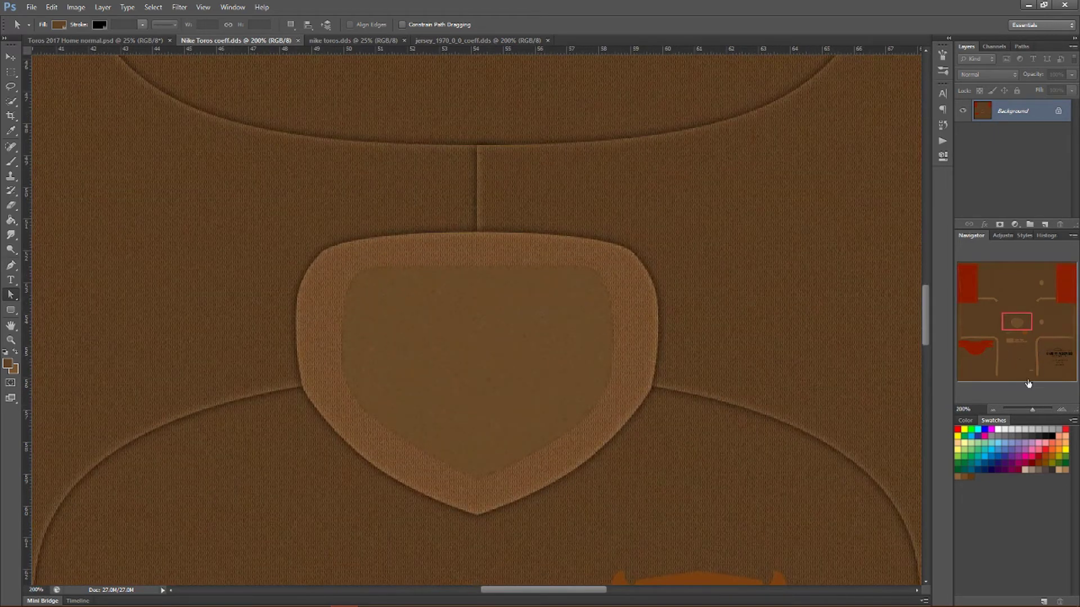
click(992, 410)
mouse_move(1013, 334)
mouse_down()
mouse_move(1012, 368)
mouse_move(1012, 330)
mouse_up()
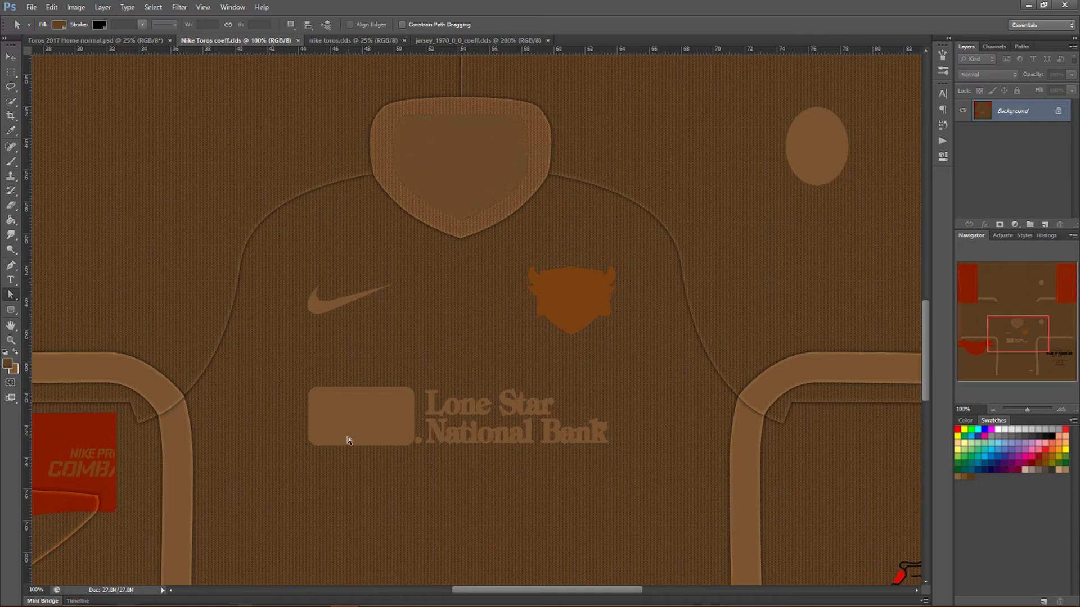
click(15, 370)
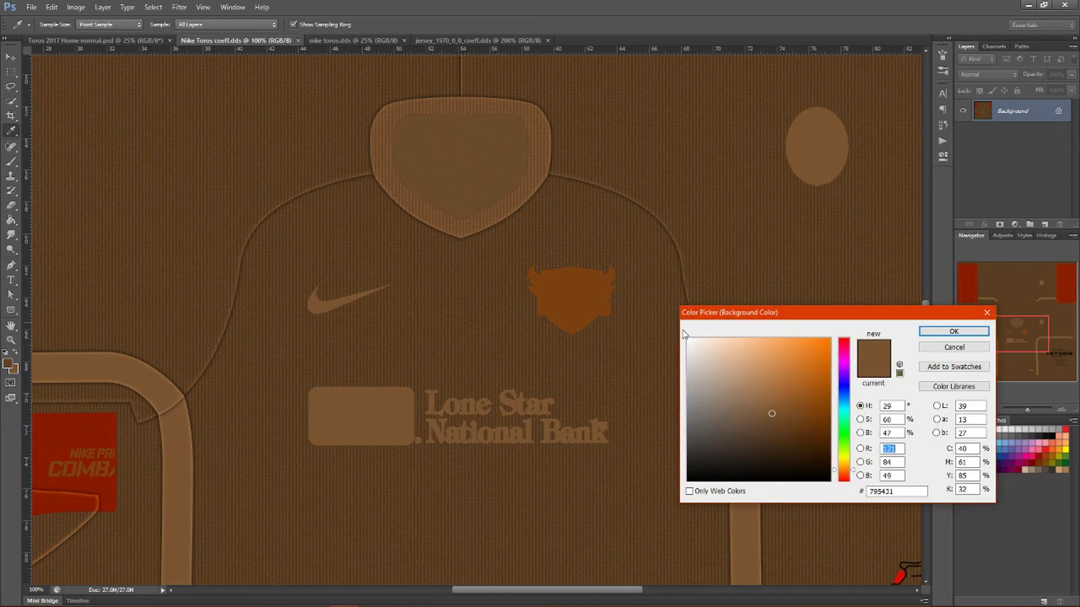
click(954, 332)
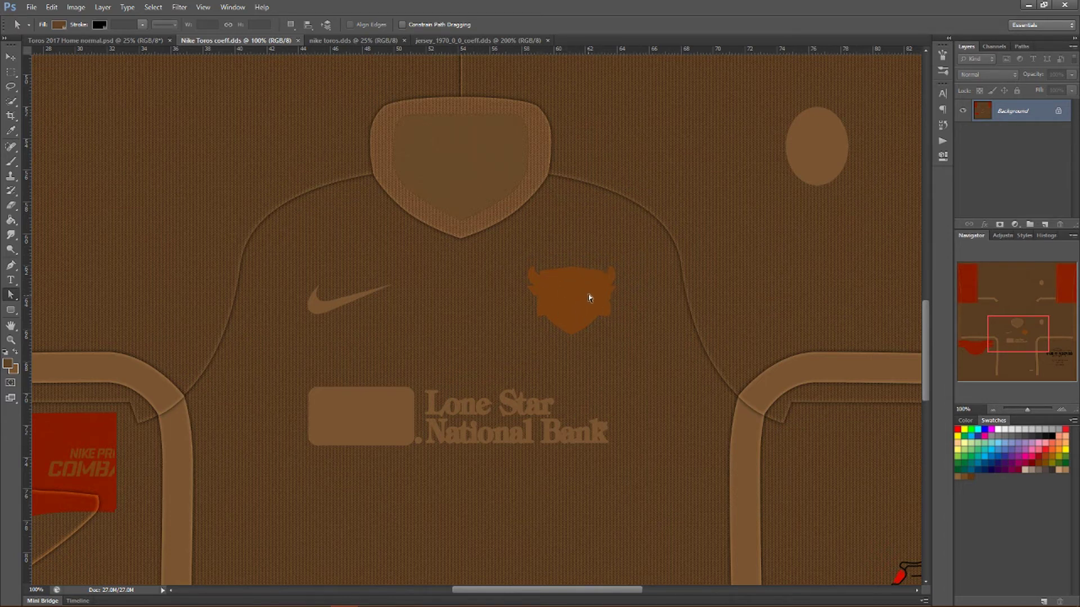
Step: Compare the red sleeve patches on the Tigres reference coeff texture, then bring up nike toros.dds
drag(992, 339, 957, 348)
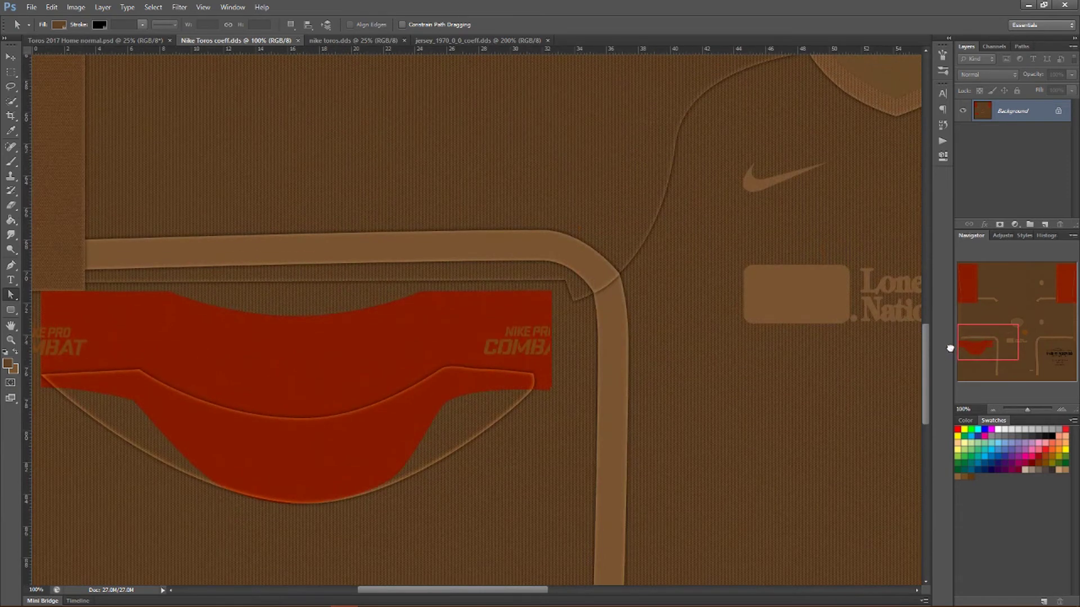
click(438, 40)
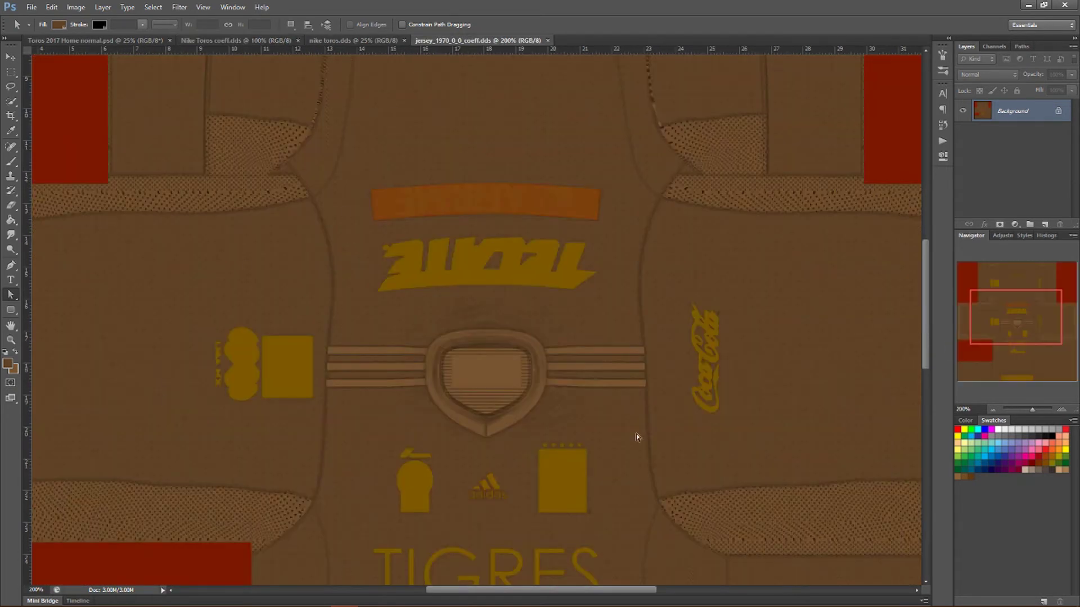
drag(1000, 302, 986, 273)
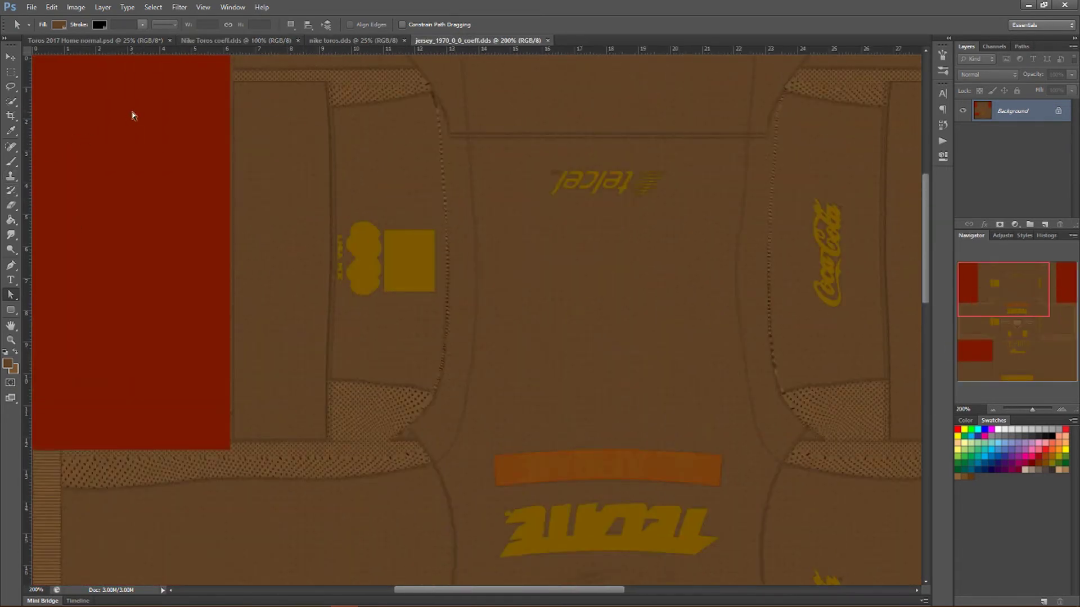
drag(1046, 259, 956, 362)
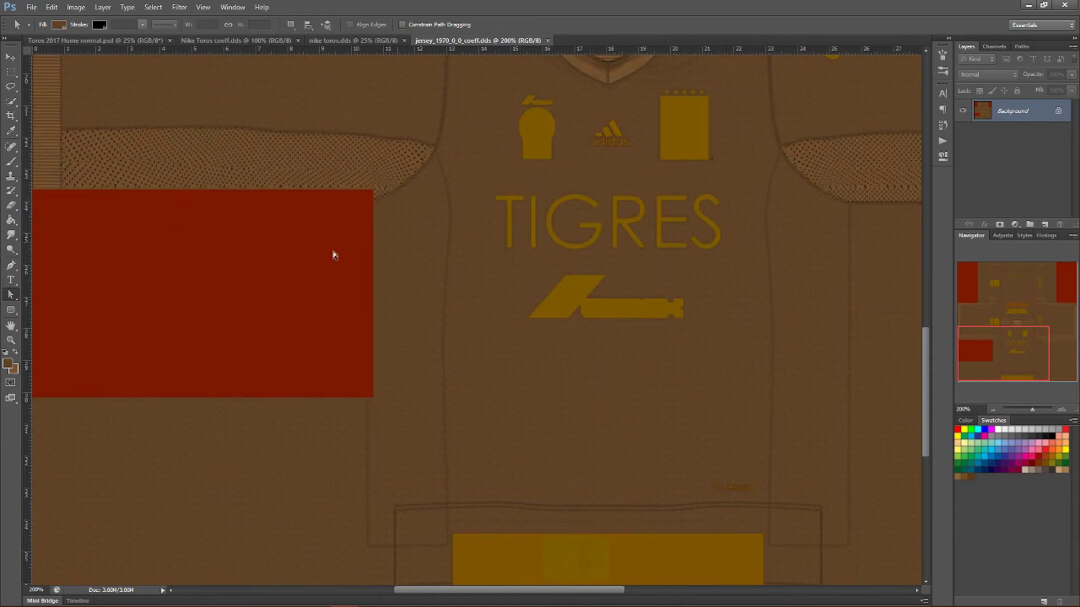
click(323, 40)
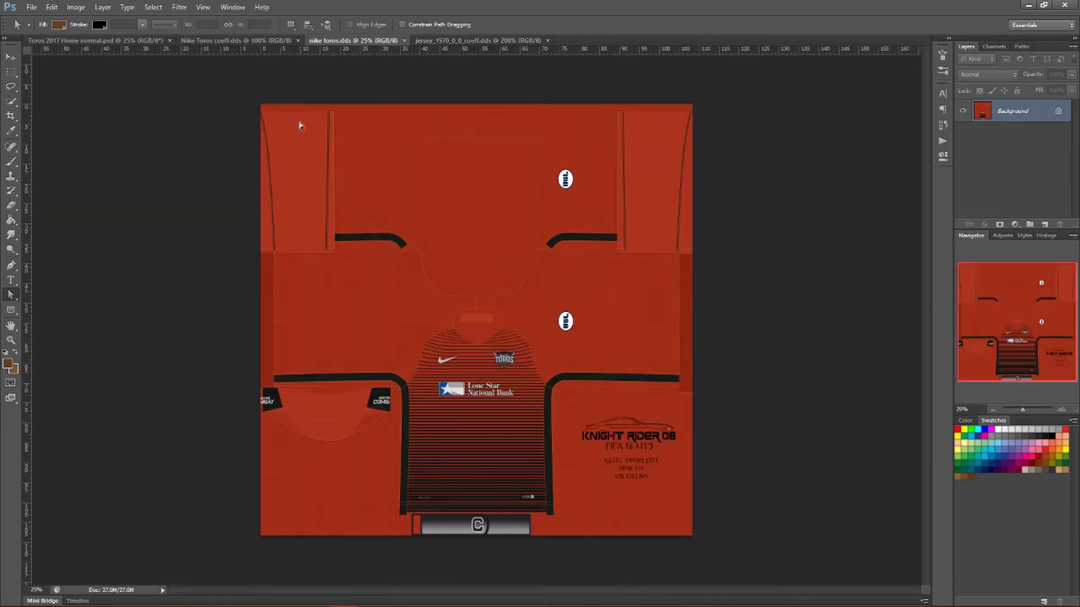
Step: Pan over the Nike Toros coeff texture's lower and upper-right areas, then begin Save As
click(220, 40)
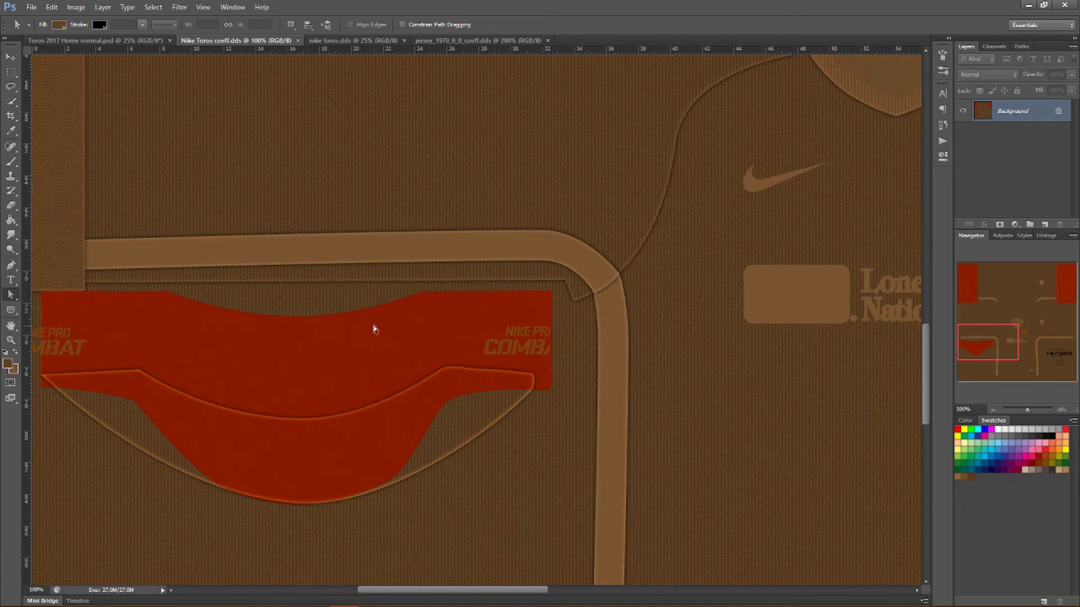
scroll(1001, 350, down, 2)
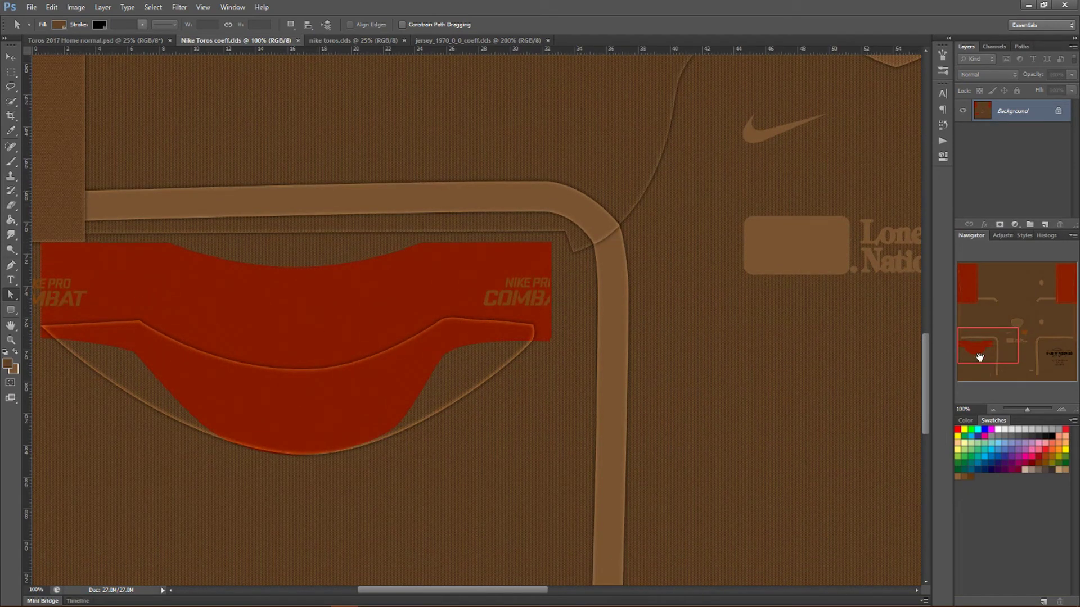
mouse_move(1001, 357)
mouse_down()
mouse_move(1035, 346)
mouse_move(986, 375)
mouse_move(1000, 378)
mouse_up()
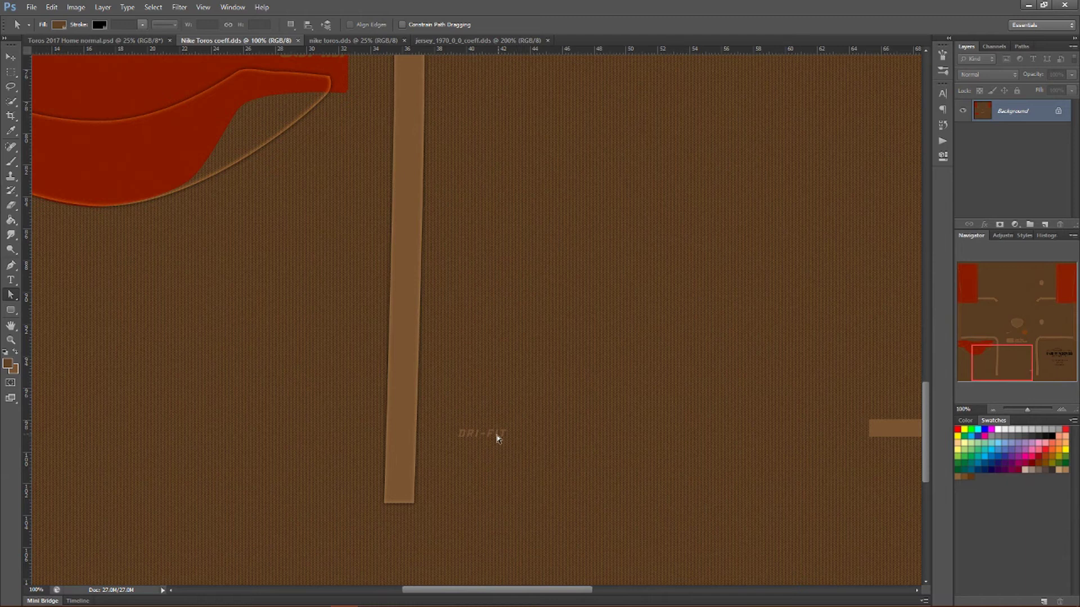
drag(1017, 356, 1030, 357)
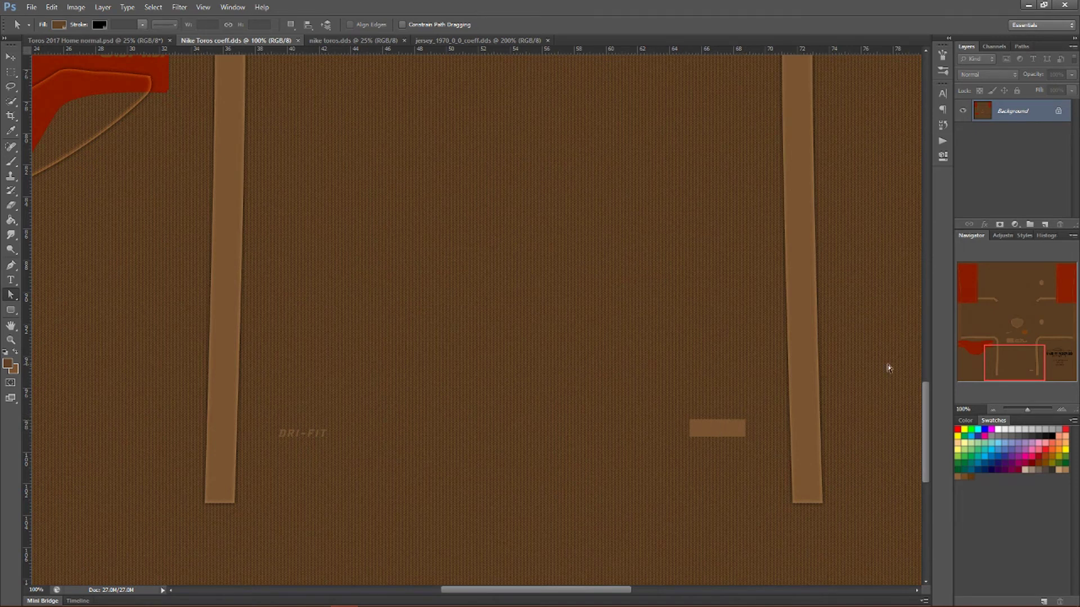
drag(990, 355, 1021, 270)
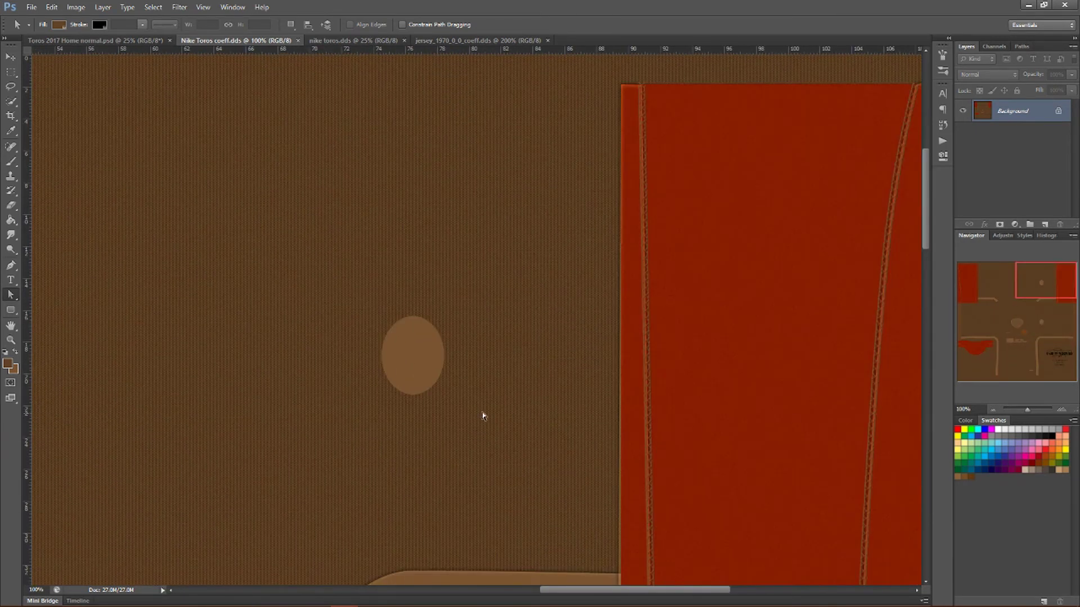
click(31, 8)
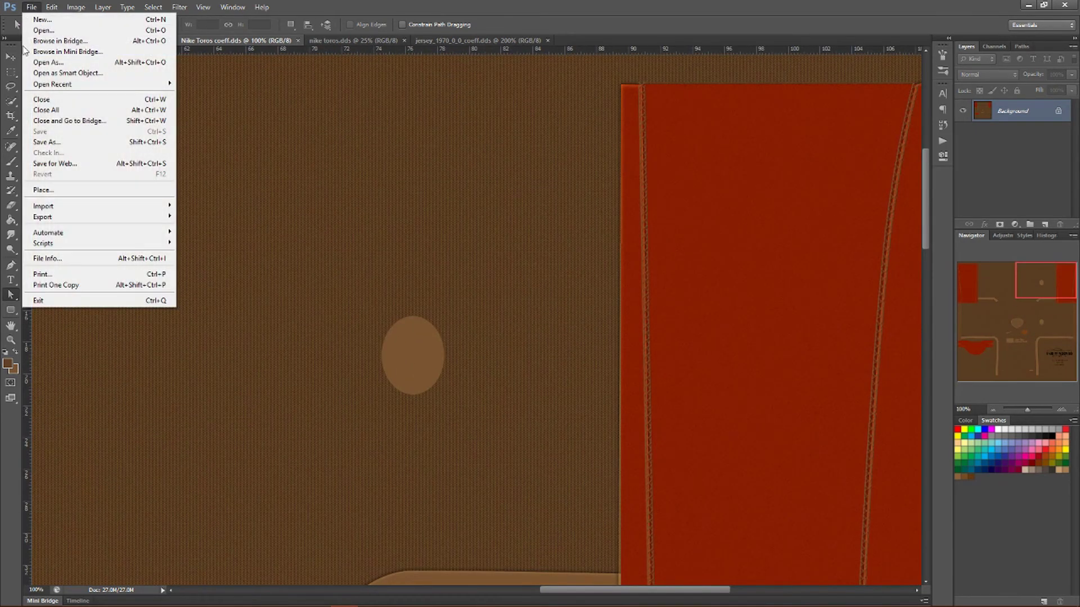
click(51, 145)
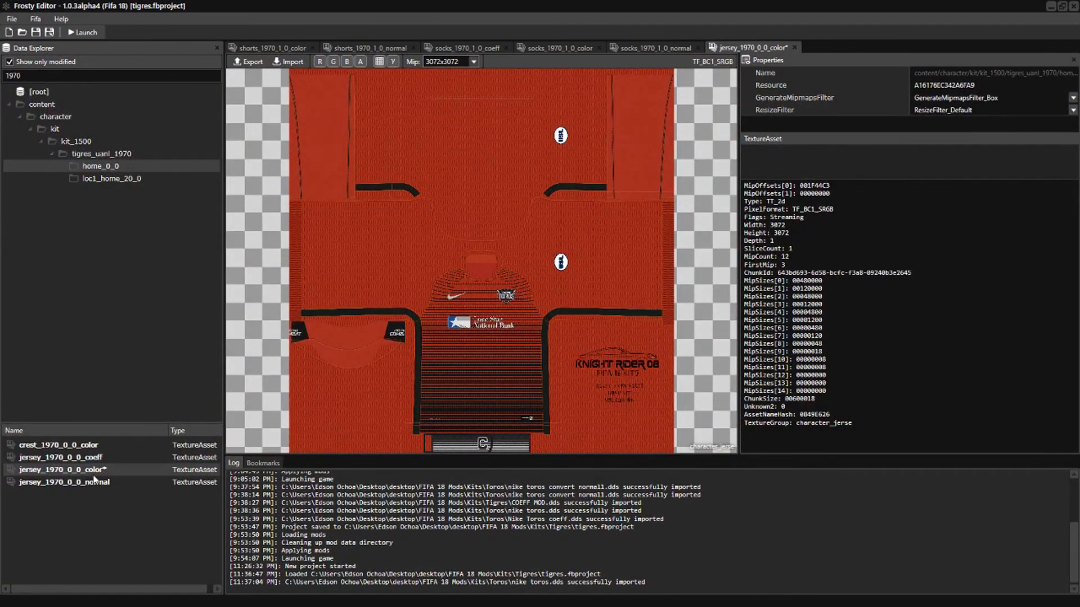
Step: Check the jersey_1970_0_0_coeff asset's BC1 unorm format in Frosty Editor, then return to Photoshop
double_click(99, 460)
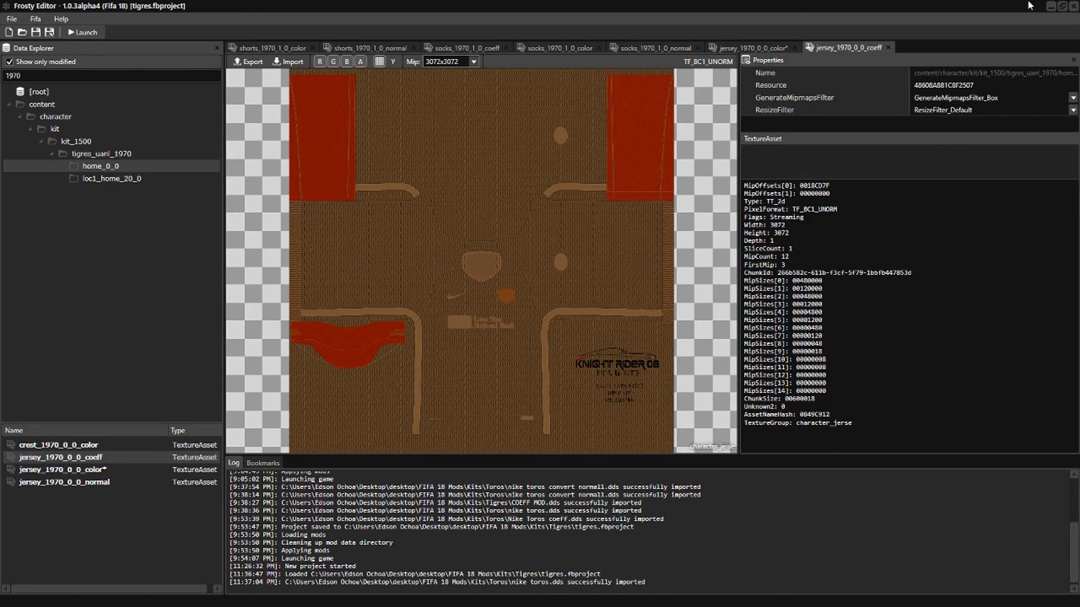
click(1051, 7)
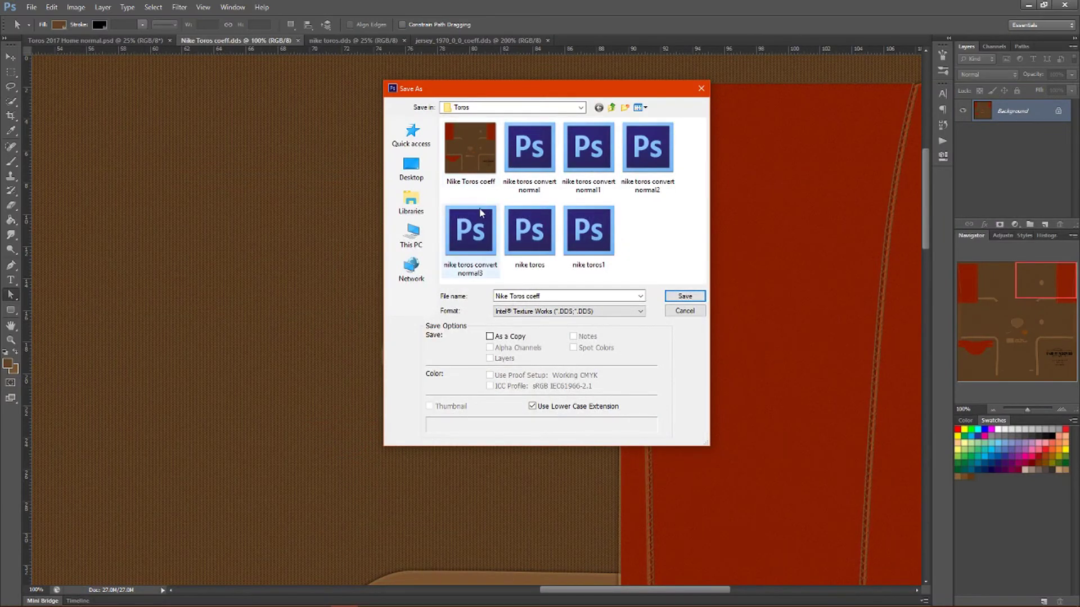
Step: Save over the existing Nike Toros coeff file as Intel Texture Works DDS
click(478, 150)
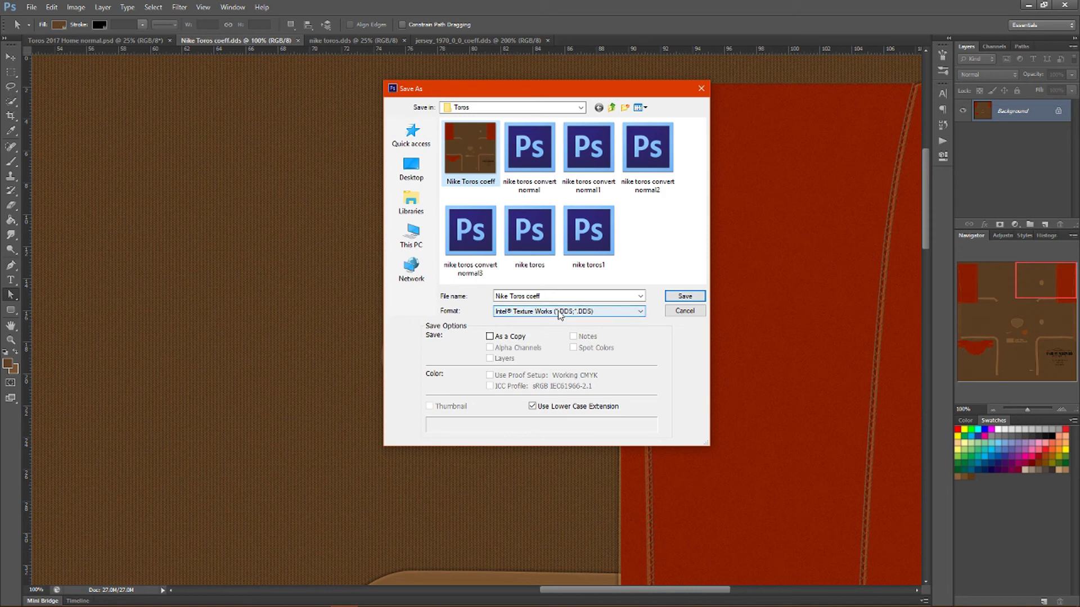
click(676, 297)
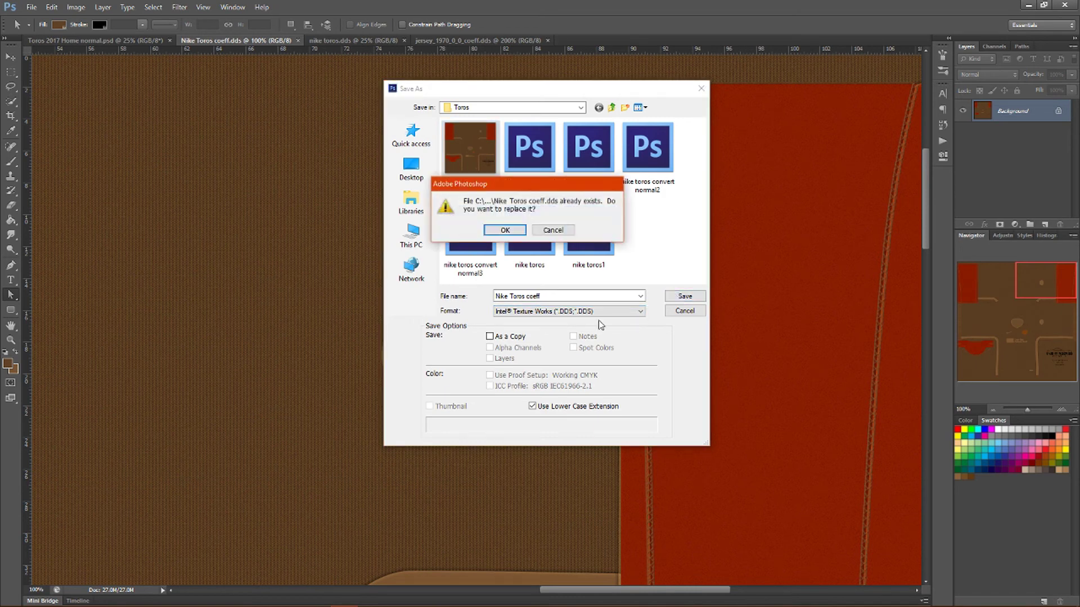
Step: Confirm the file replacement and choose Color texture type with BC1 4bpp (Linear) compression
click(497, 231)
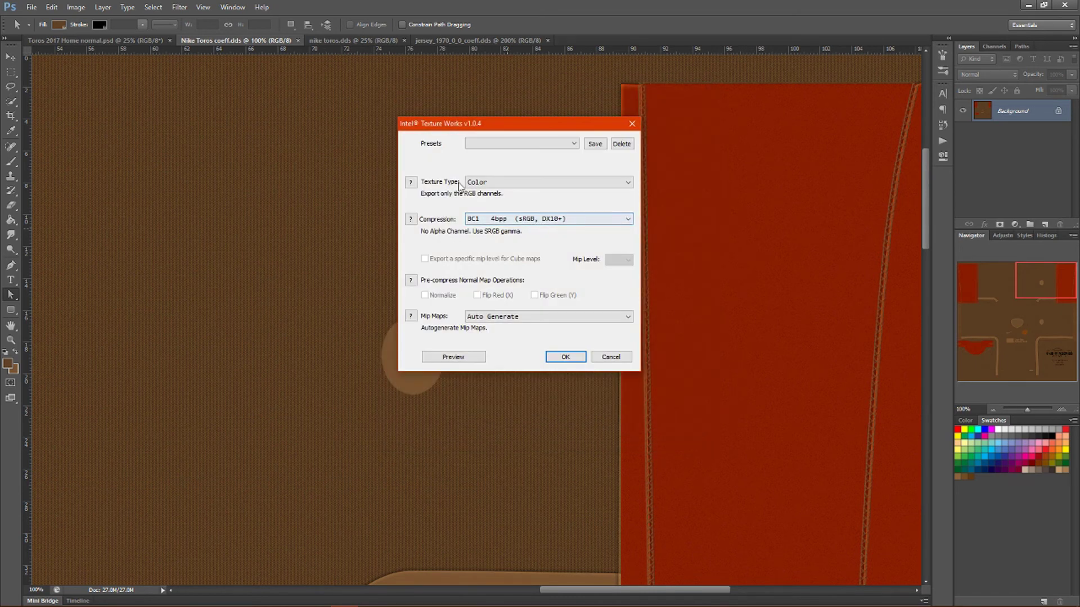
click(501, 181)
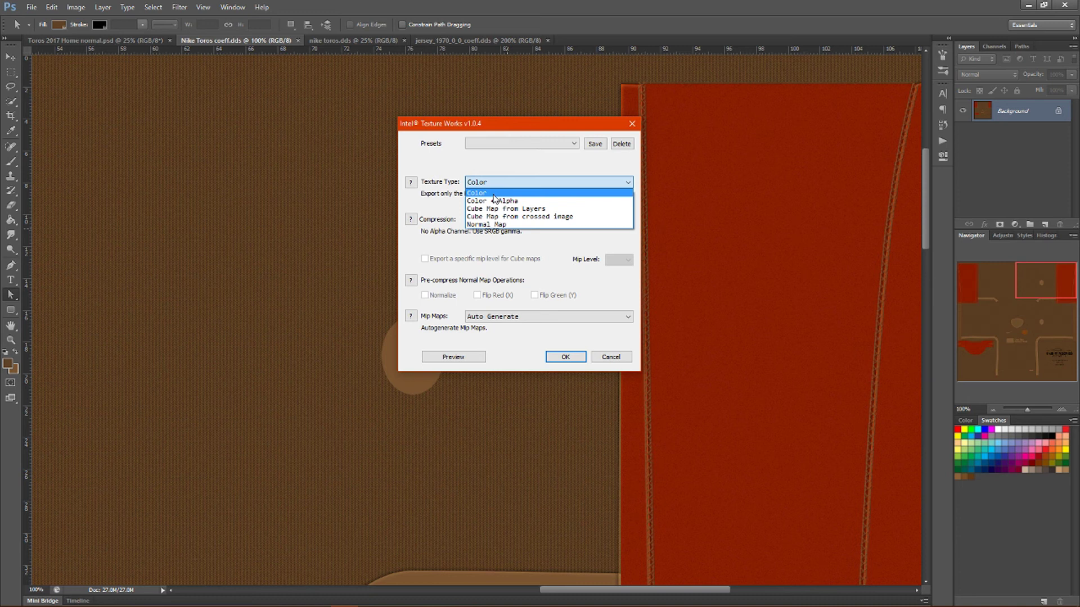
click(493, 194)
click(490, 219)
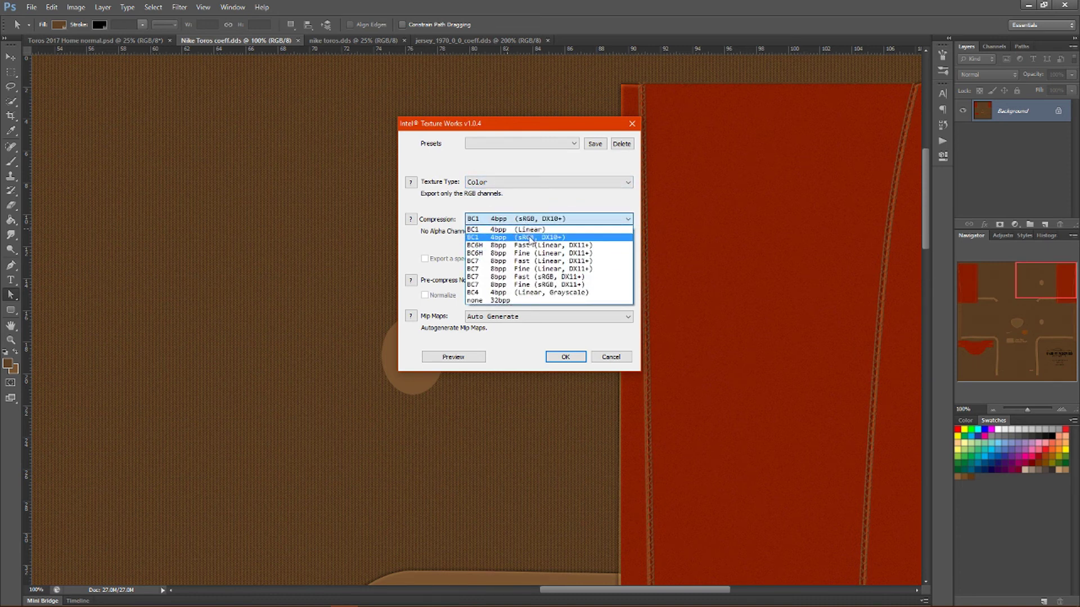
click(530, 230)
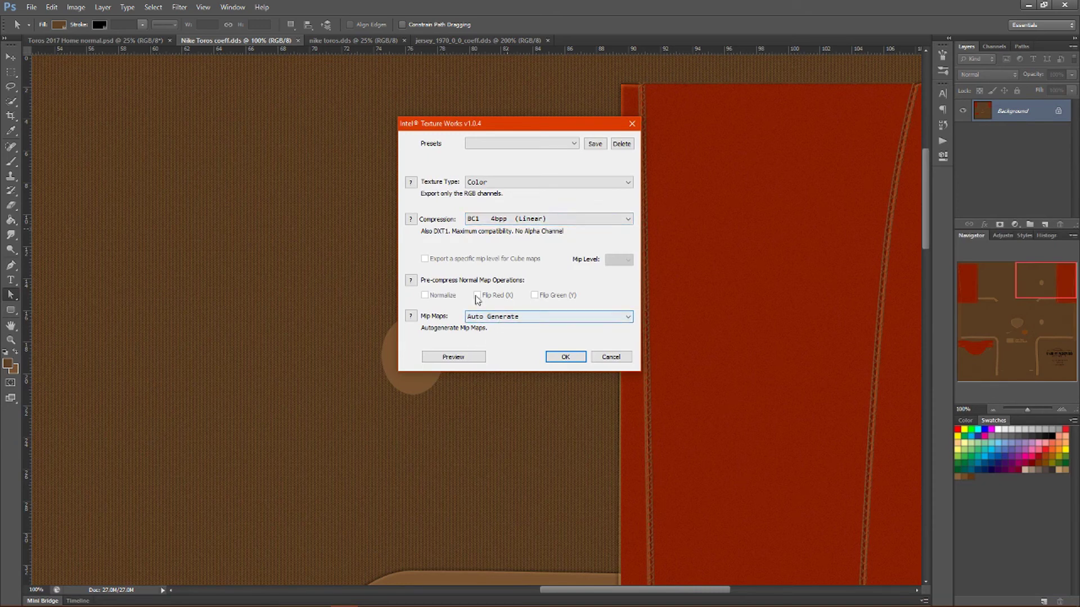
Step: Inspect the compressed result in a zoomed preview, then accept the export with auto-generated mipmaps
click(453, 357)
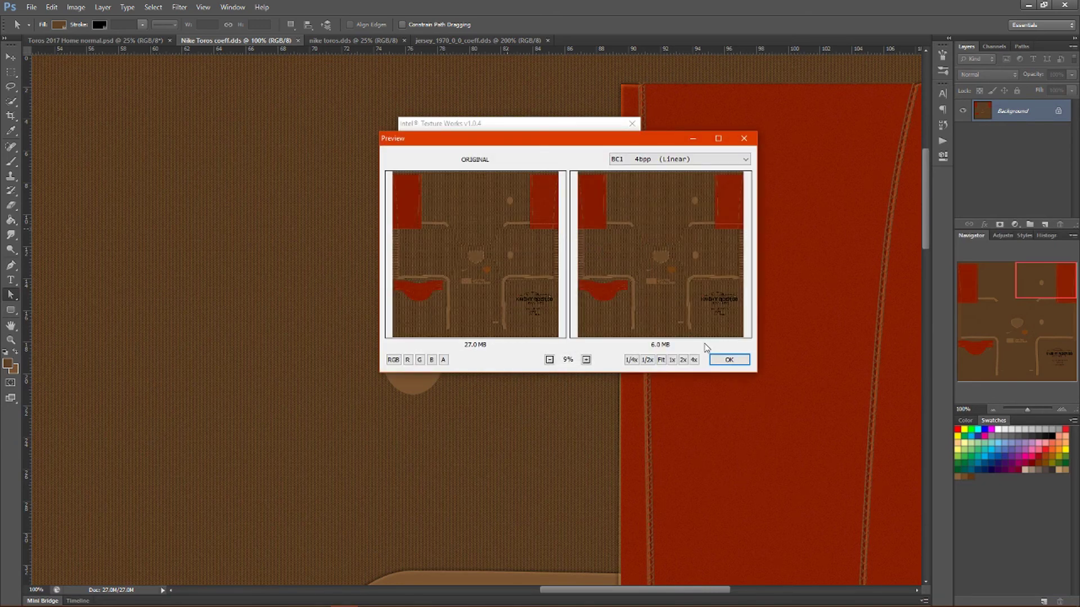
click(586, 360)
click(586, 360)
click(586, 360)
click(585, 360)
click(586, 360)
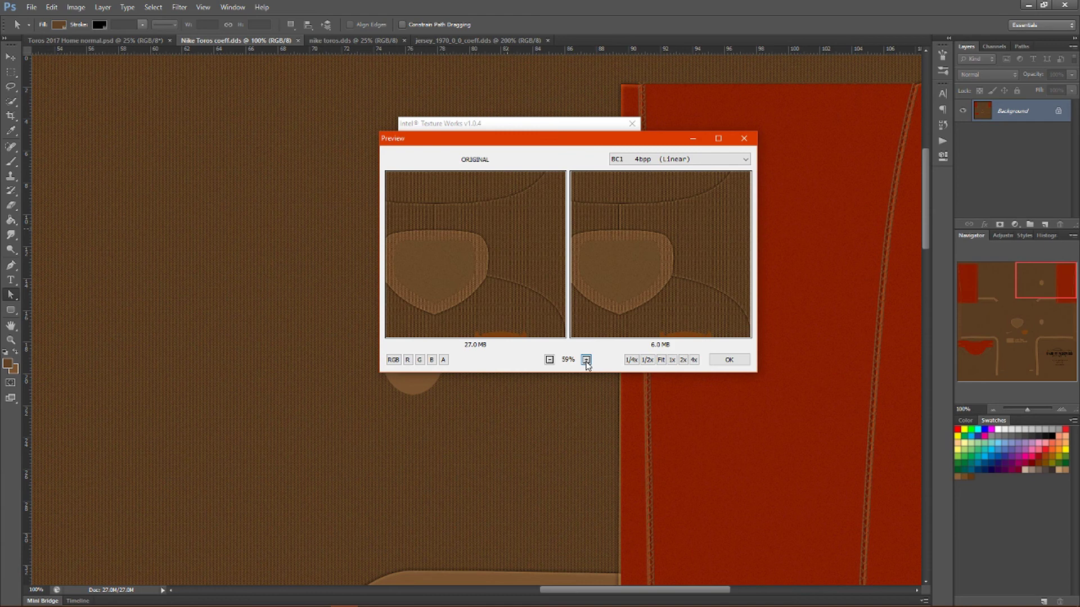
click(586, 360)
click(586, 360)
click(586, 360)
click(586, 360)
click(585, 360)
click(549, 360)
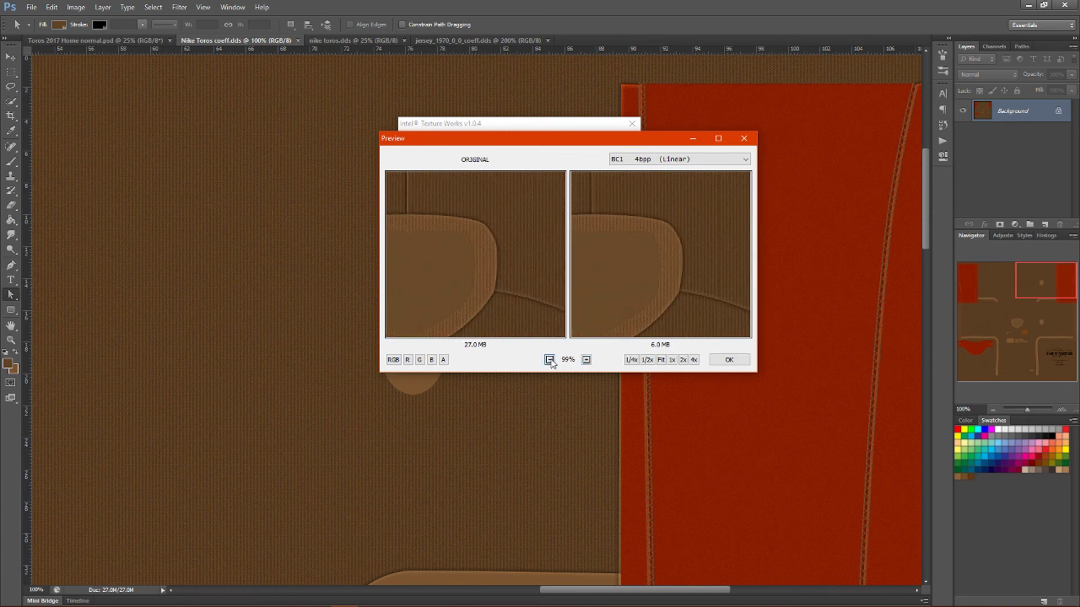
click(729, 360)
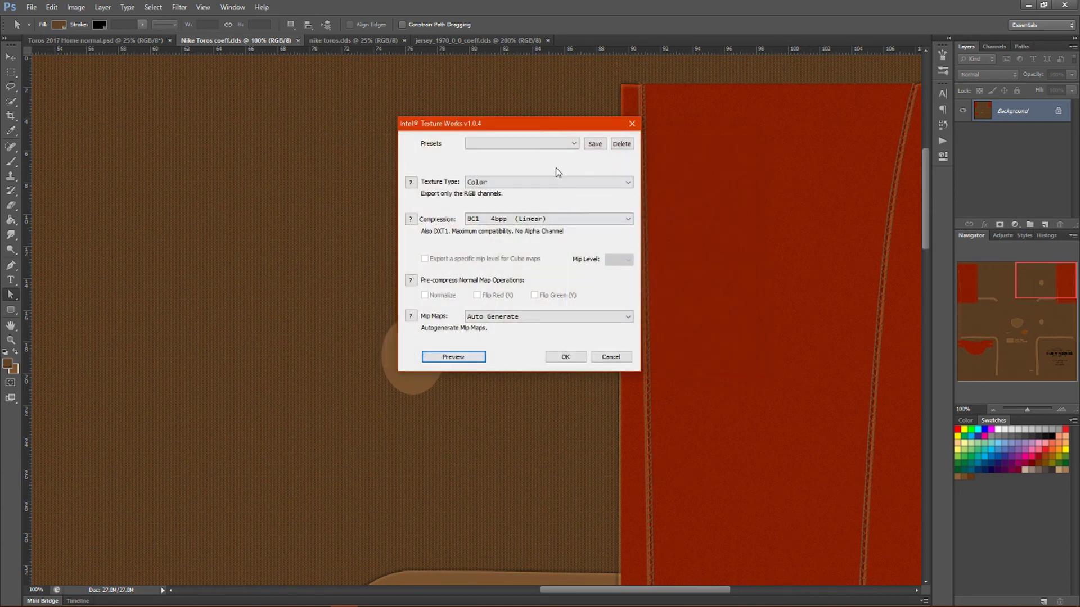
click(579, 359)
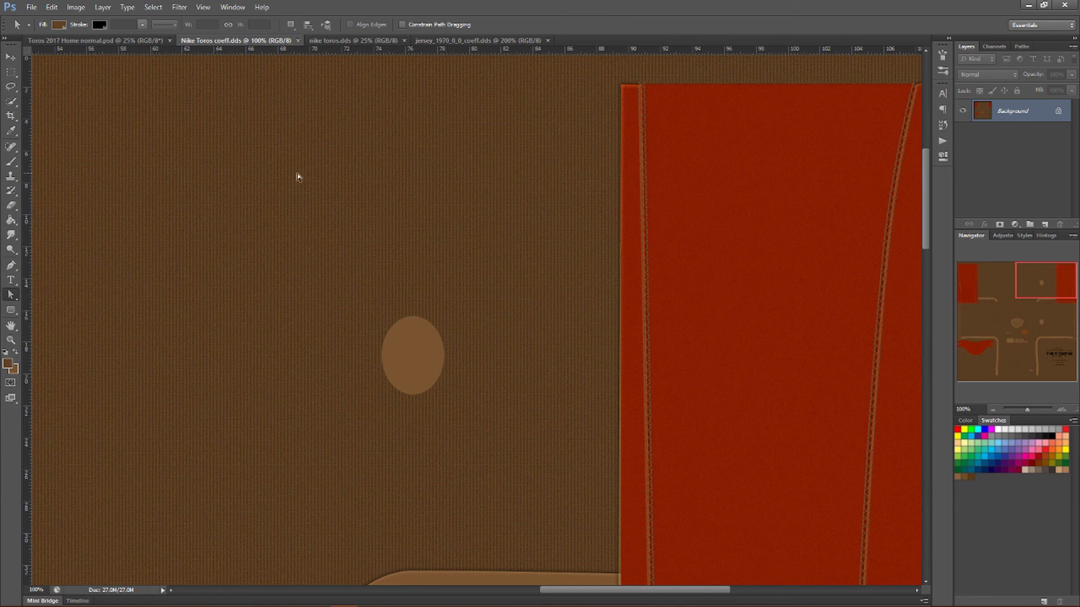